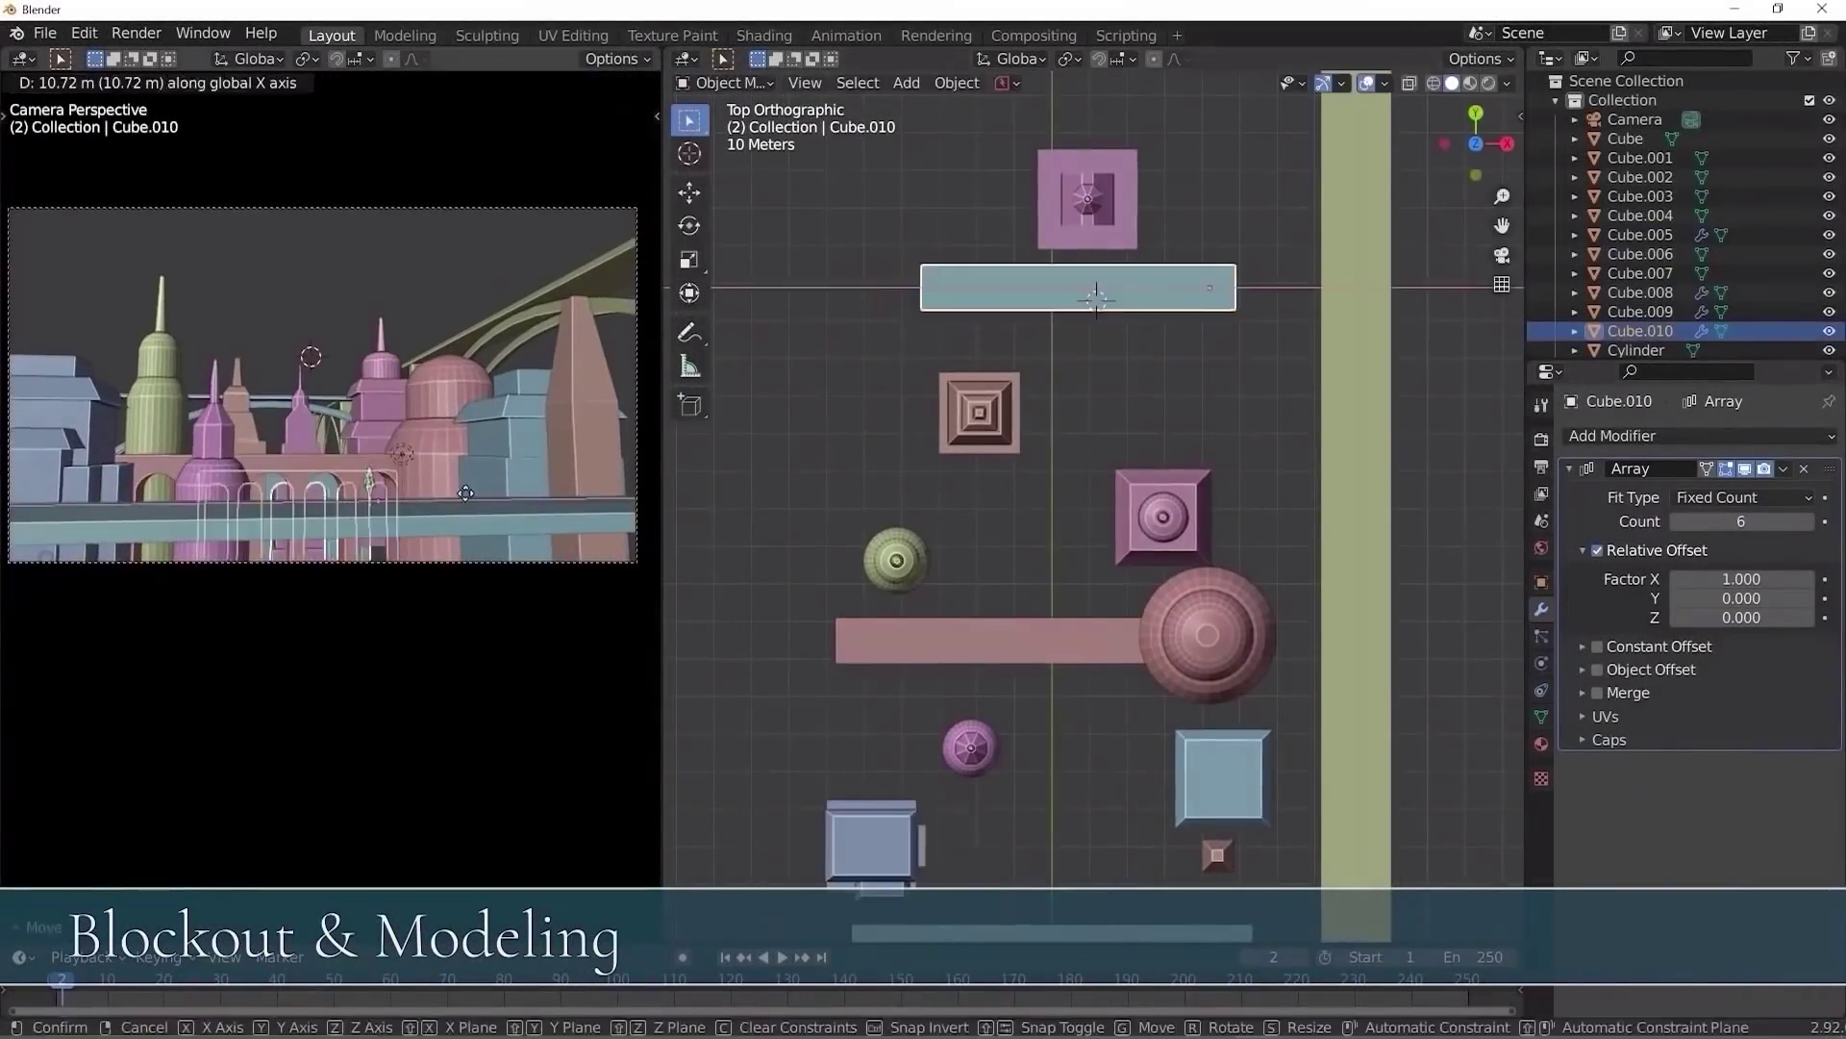
Maximise the camera view and redo the extrusion of the building's ledge face
{"action": "key", "text": "ctrl+alt+space"}
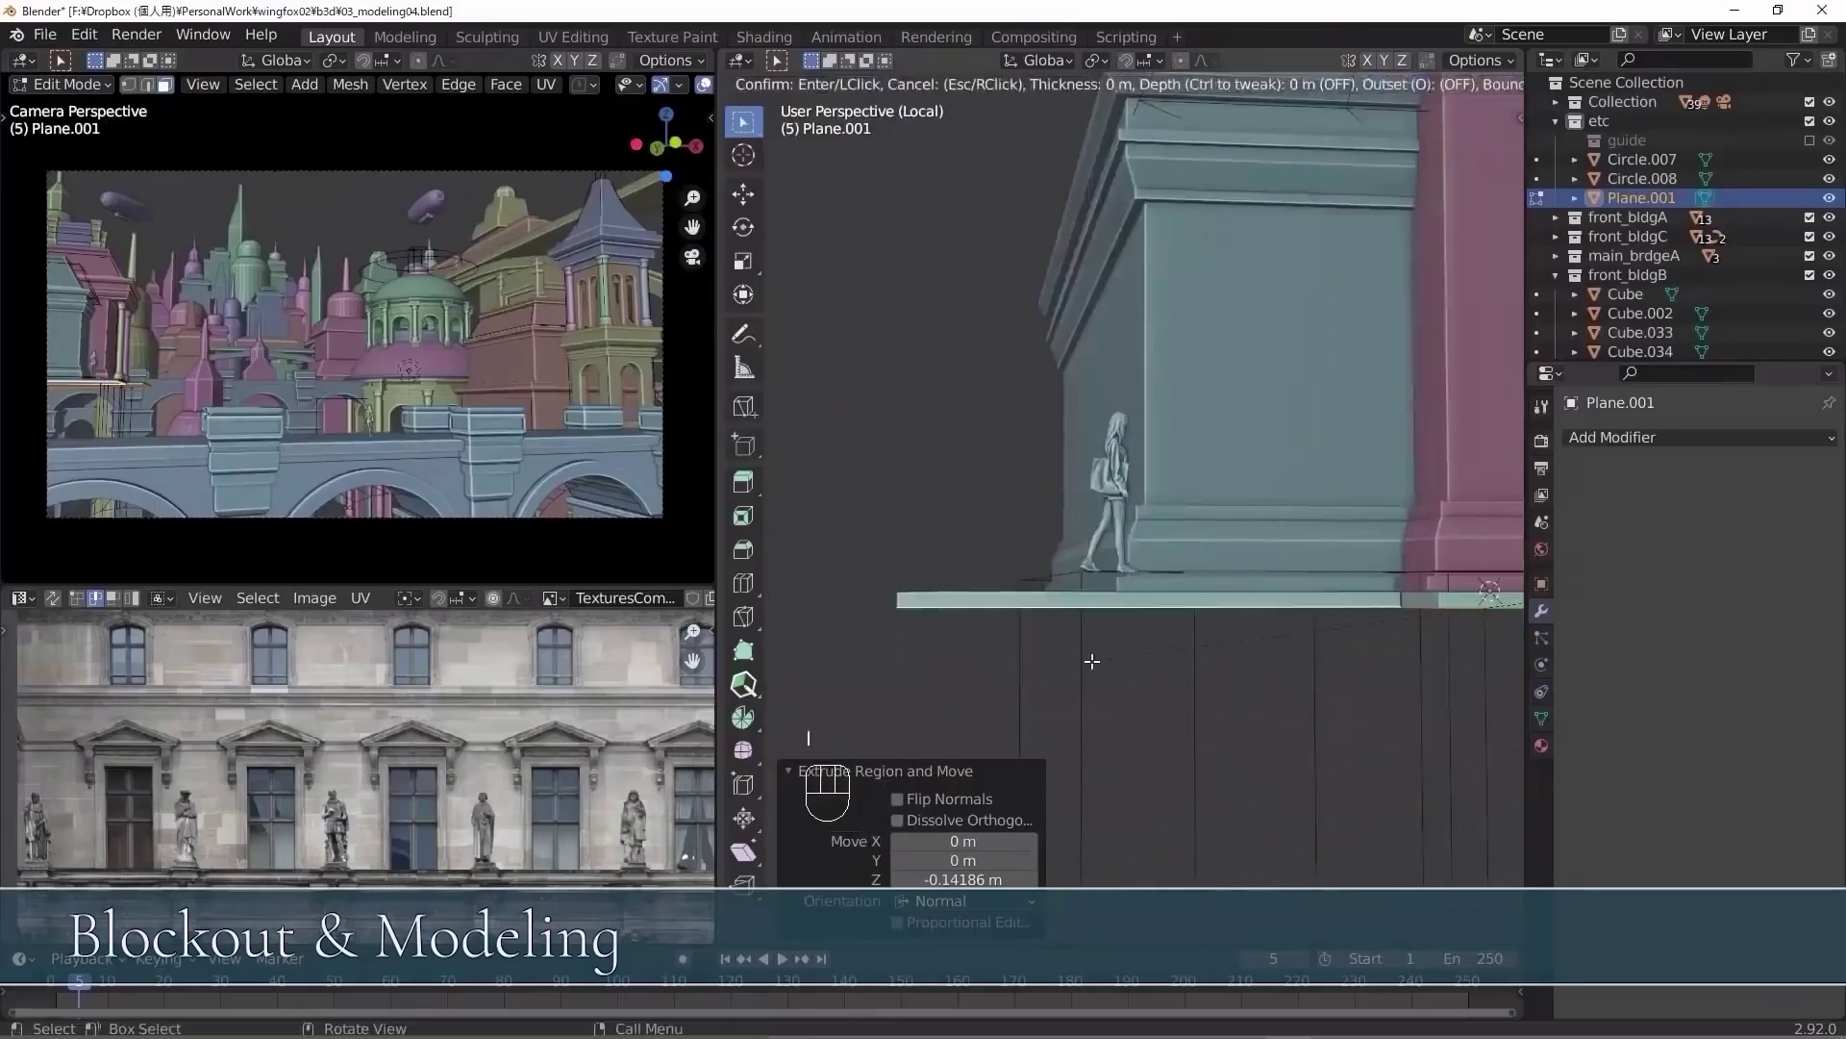
{"action": "key", "text": "ctrl+z"}
{"action": "key", "text": "e"}
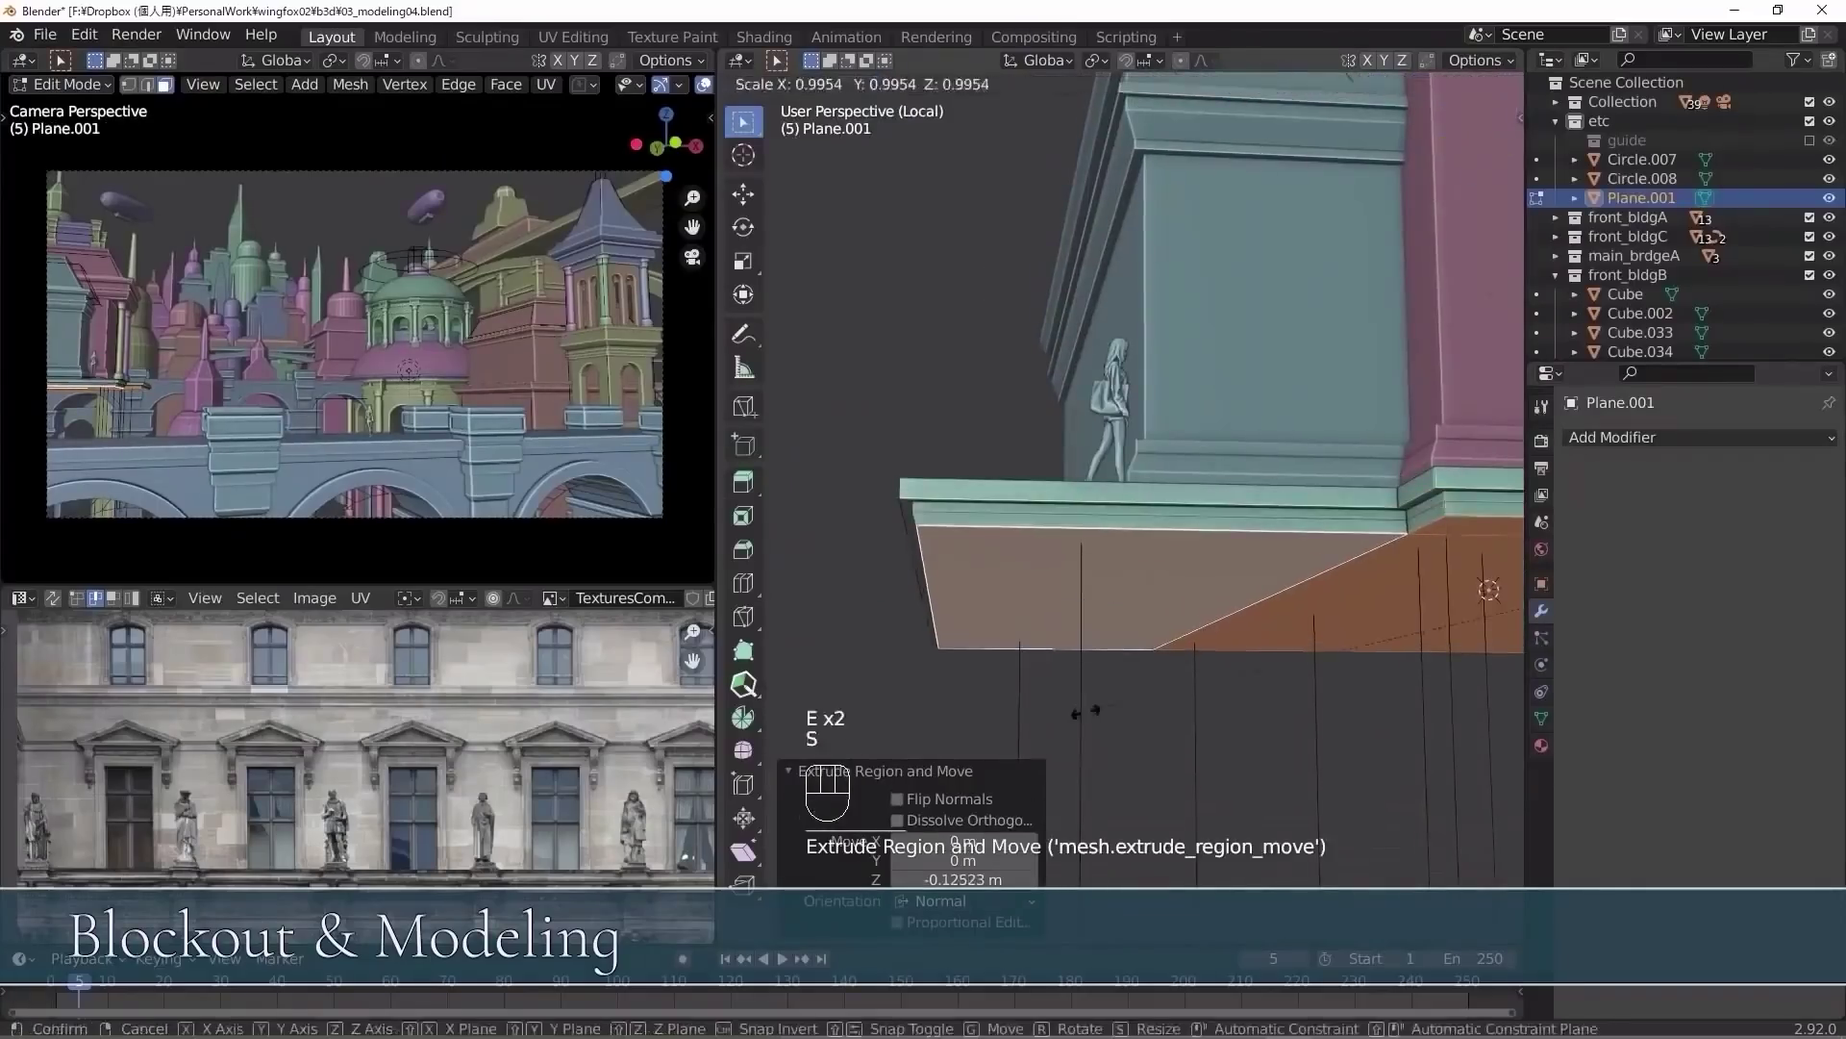
Pack the building's UV islands into tiles 1001–1004 and orbit around the building
{"action": "key", "text": "Tab"}
{"action": "key", "text": "Tab"}
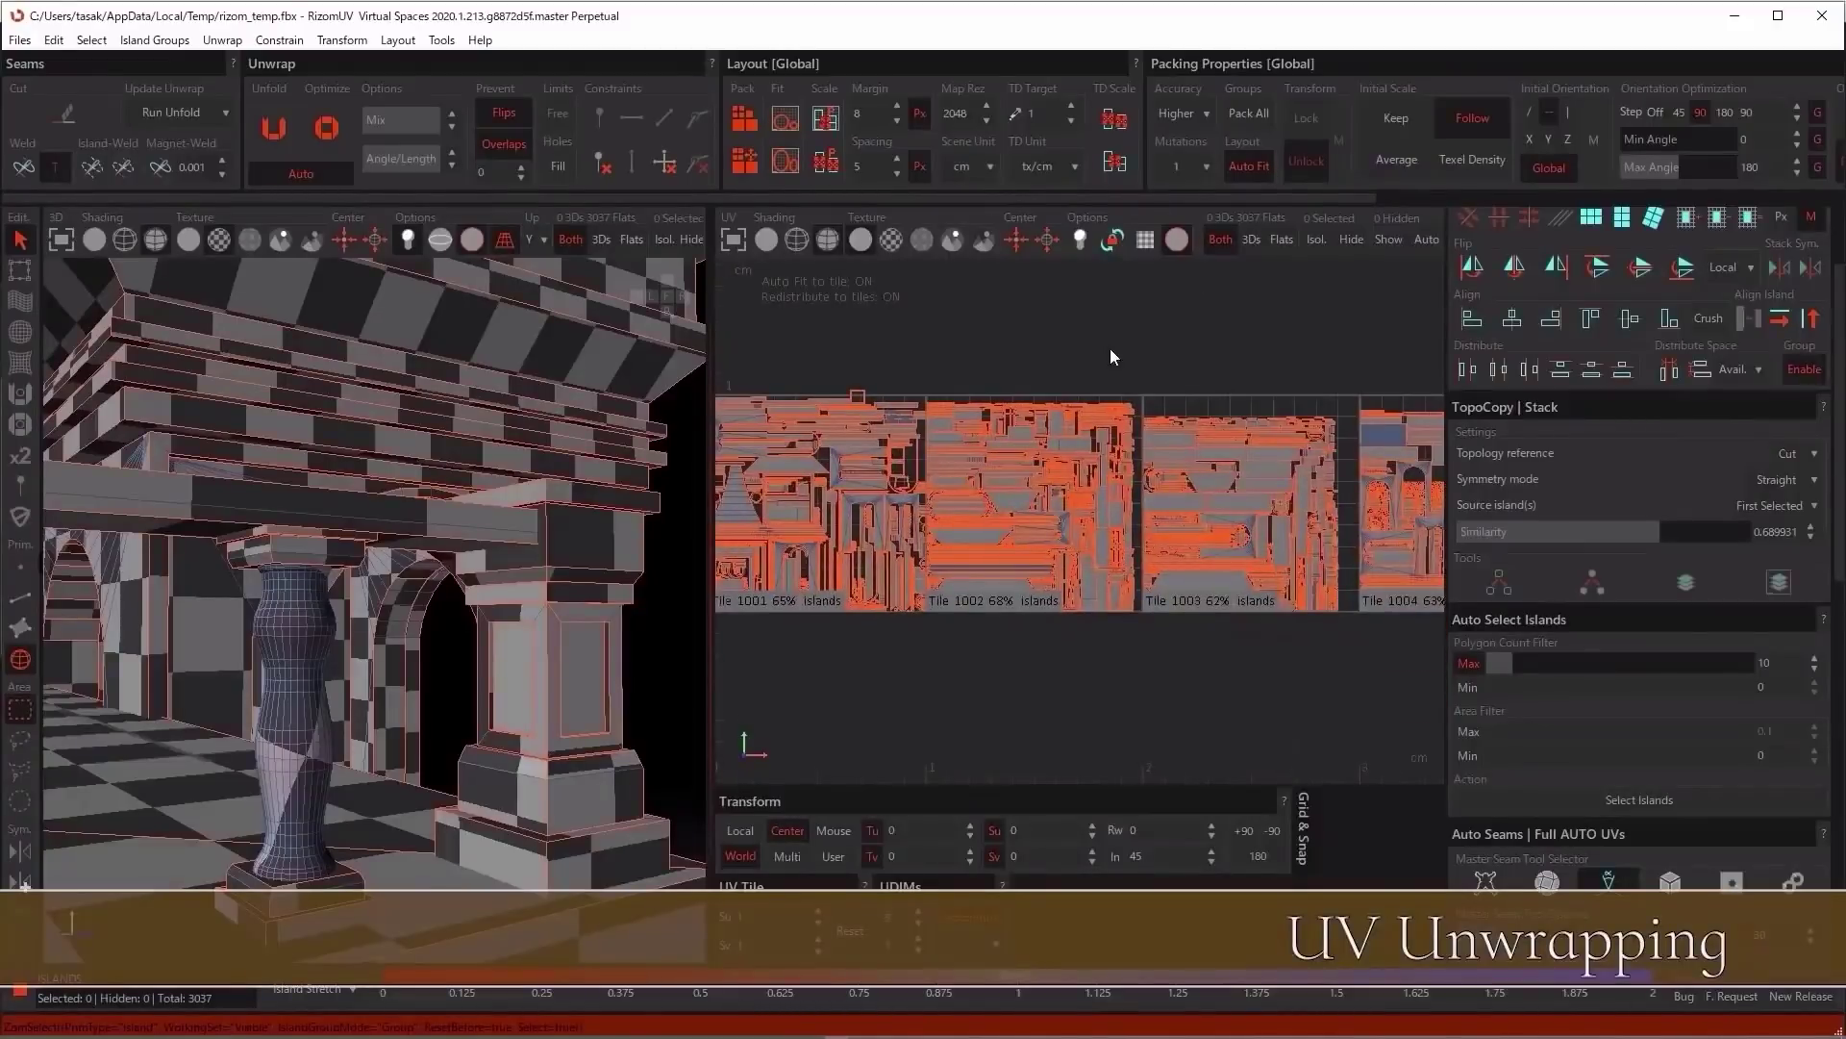
{"action": "key", "text": "p"}
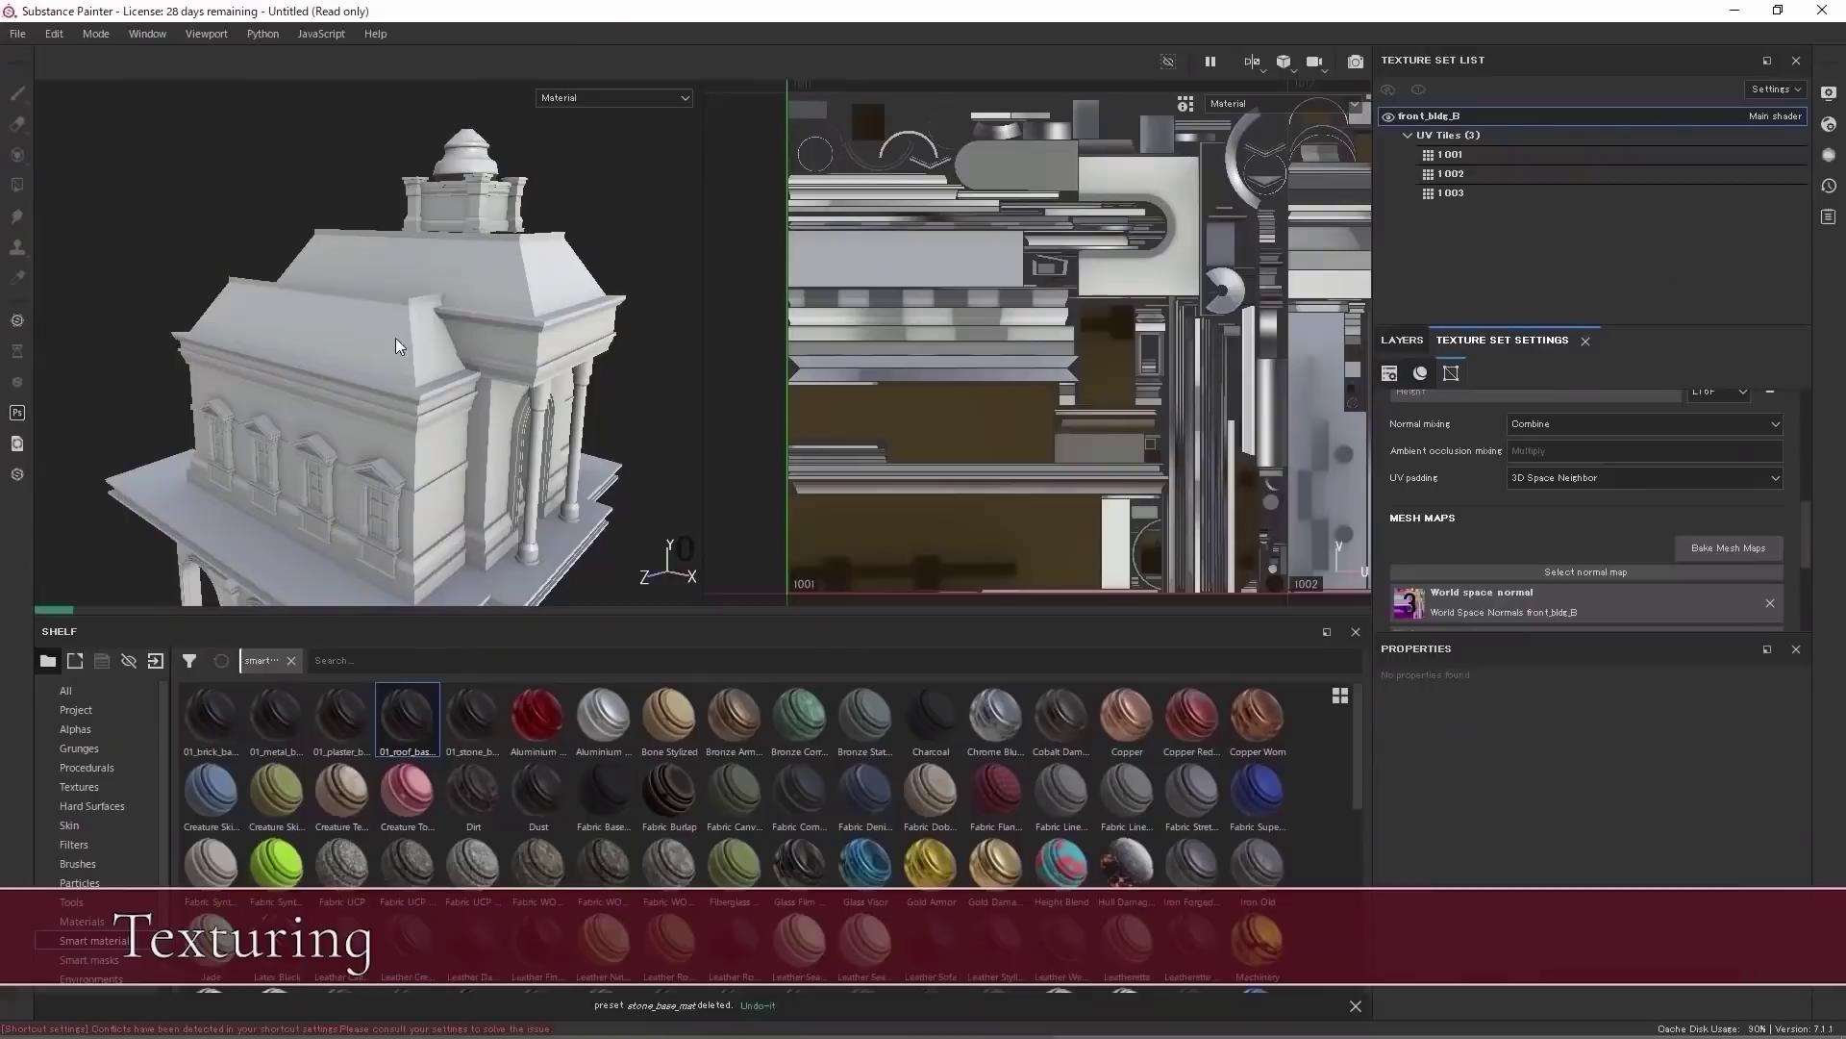
{"action": "left_click_drag", "start_coordinate": [400, 338], "coordinate": [457, 414], "text": "alt"}
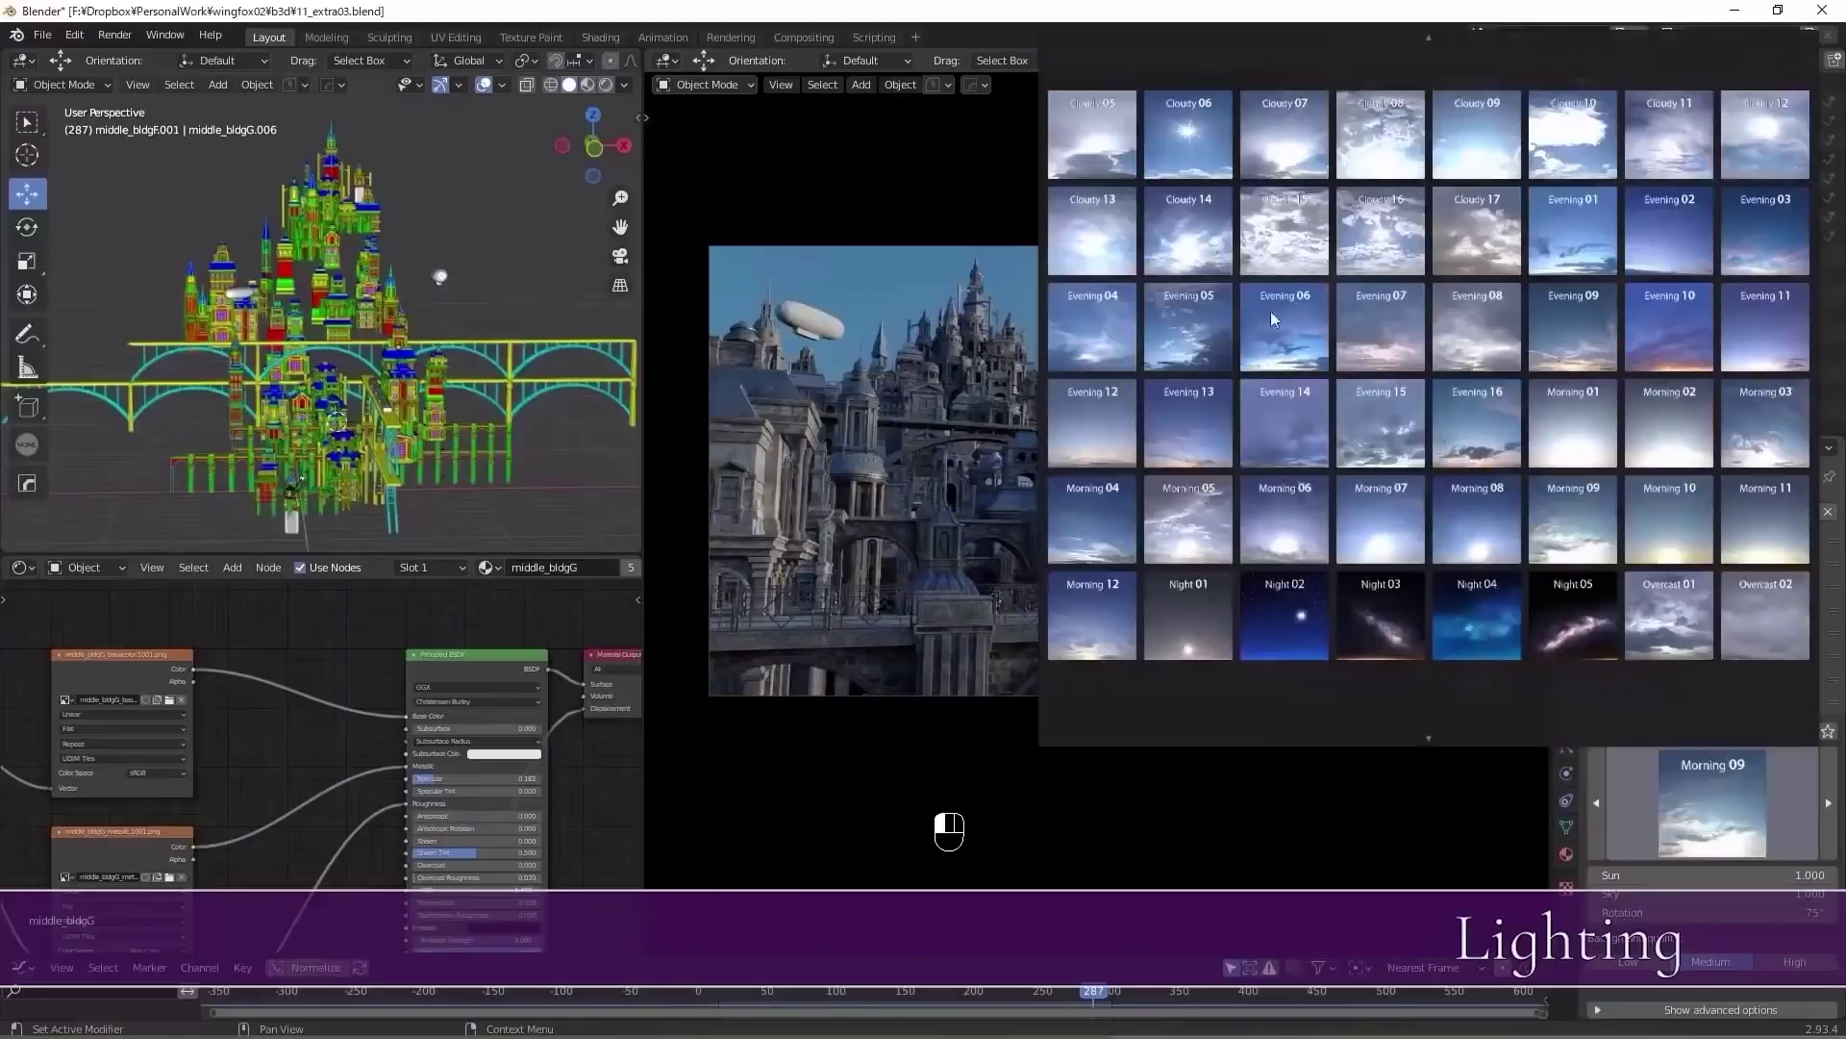
Apply the Cloudy 14 sky and rotate it from 35° to 105°
{"action": "left_click", "coordinate": [1271, 310]}
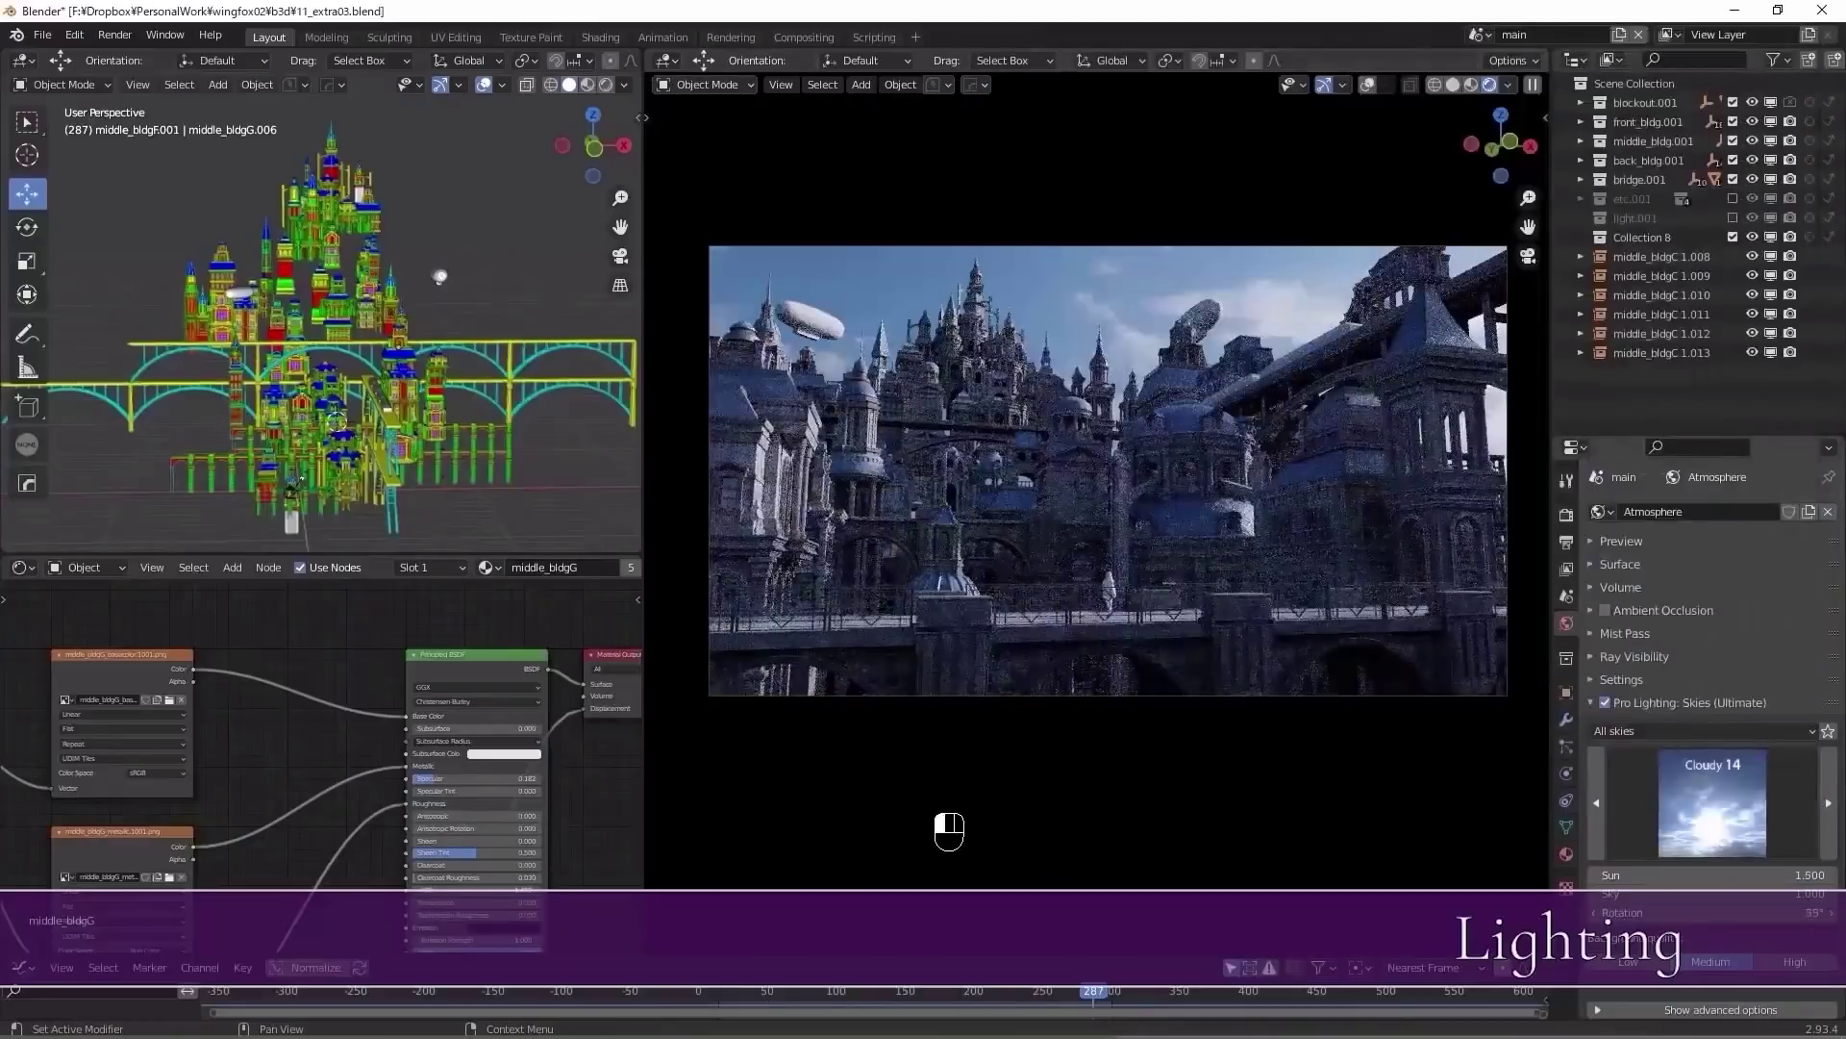
{"action": "left_click_drag", "start_coordinate": [1711, 912], "coordinate": [1808, 912]}
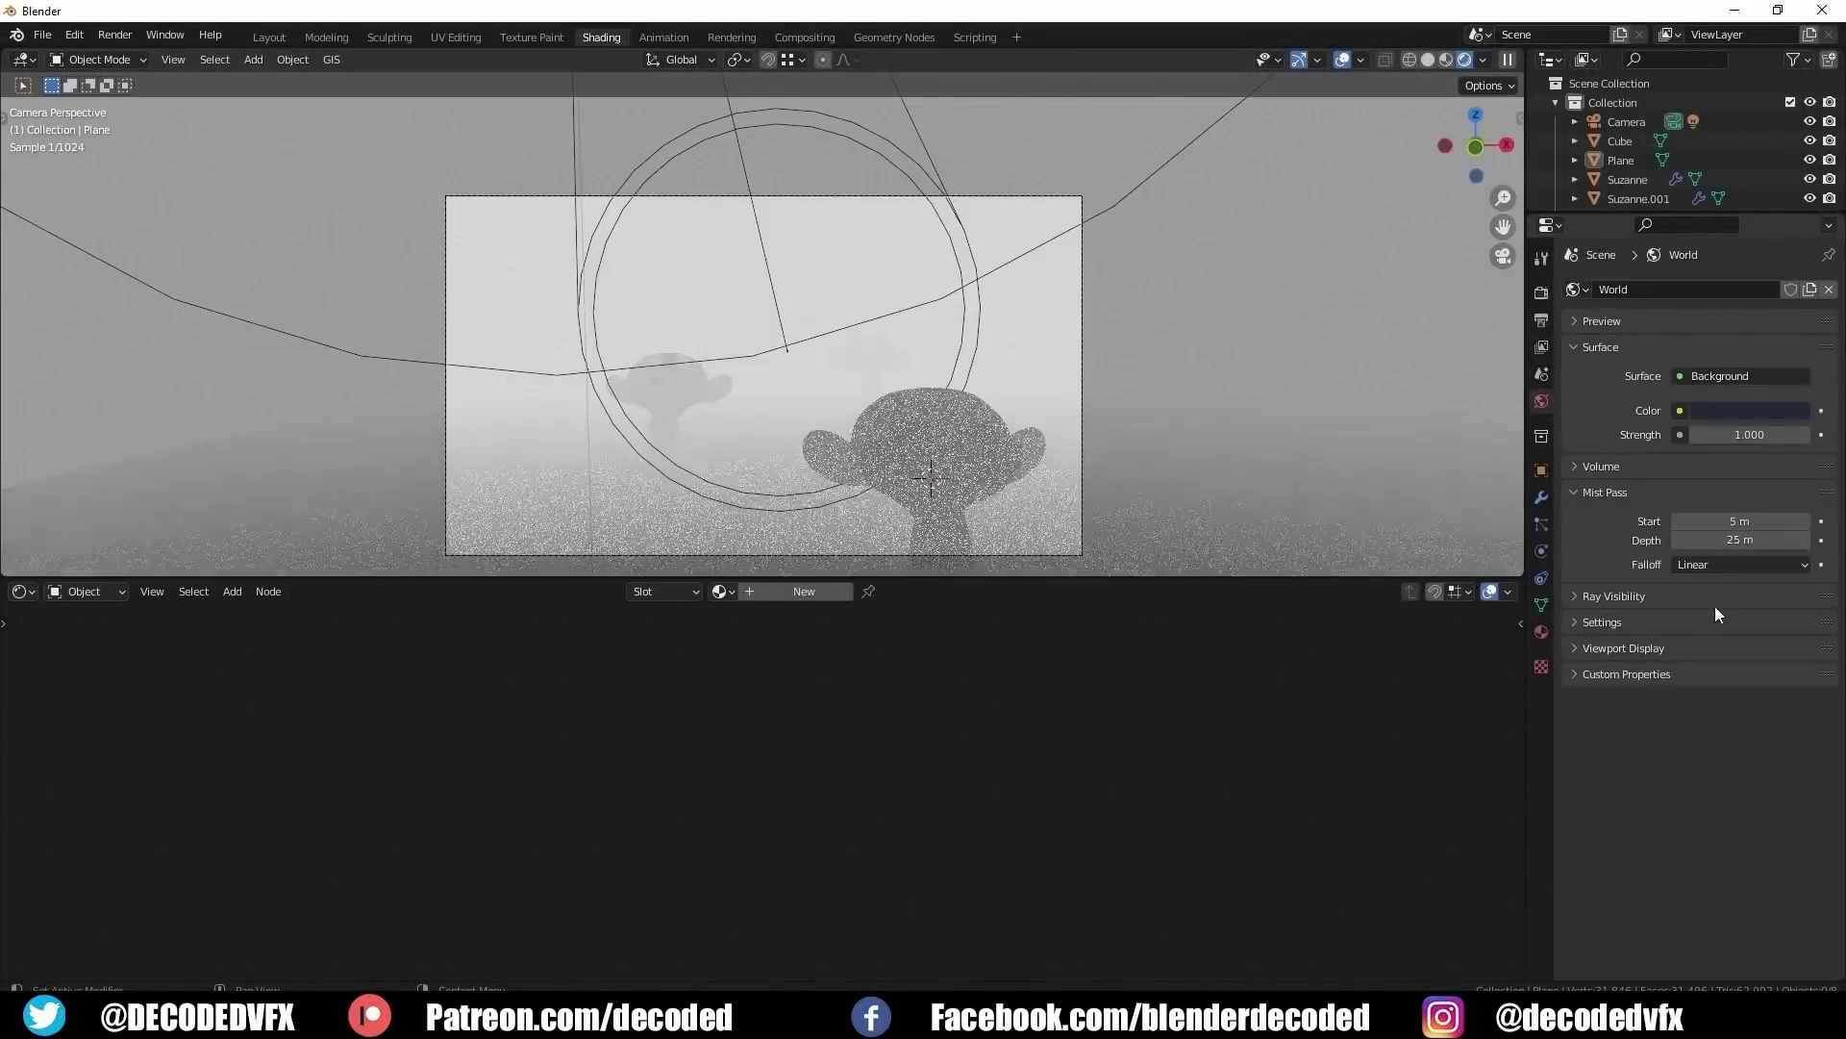
Set the world mist Depth to 90 and the Start to 1
{"action": "double_click", "coordinate": [1741, 540]}
{"action": "type", "text": "90"}
{"action": "key", "text": "Return"}
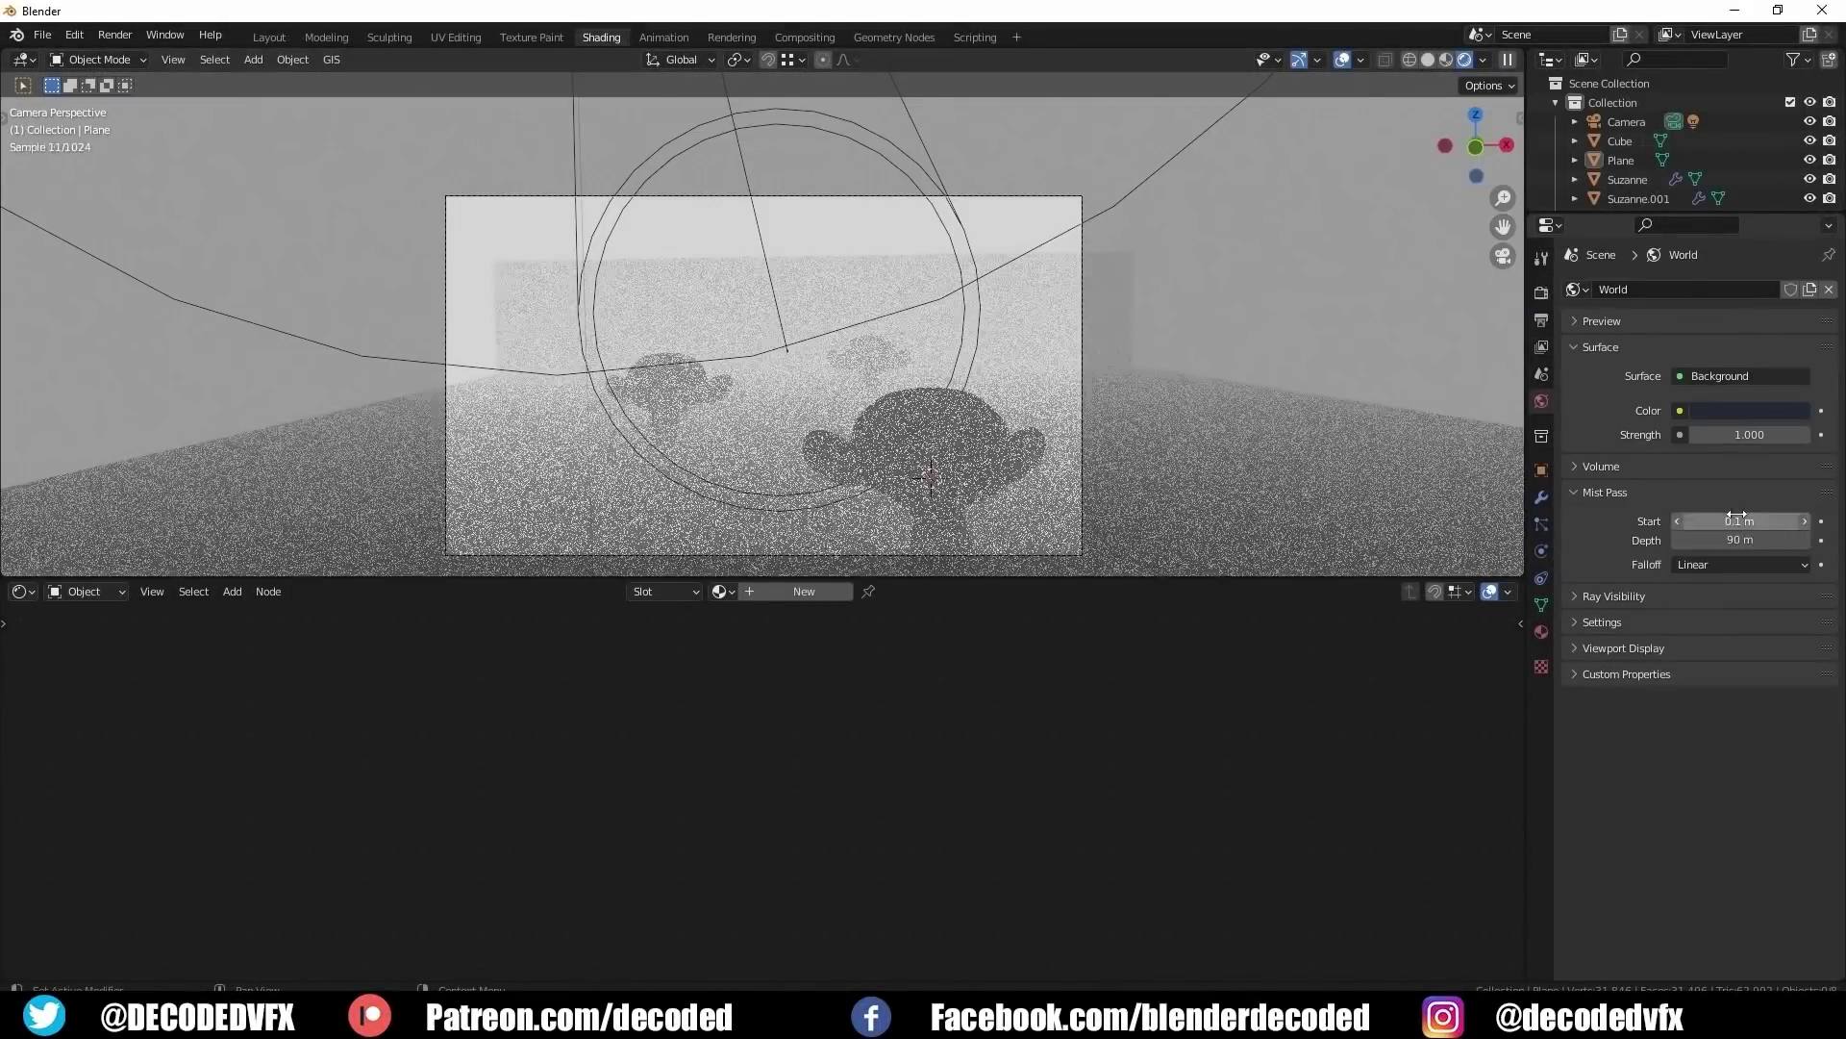
{"action": "double_click", "coordinate": [1741, 520]}
{"action": "type", "text": "1"}
{"action": "key", "text": "Return"}
Edit the blur node's X size in the compositor
{"action": "left_click", "coordinate": [1483, 59]}
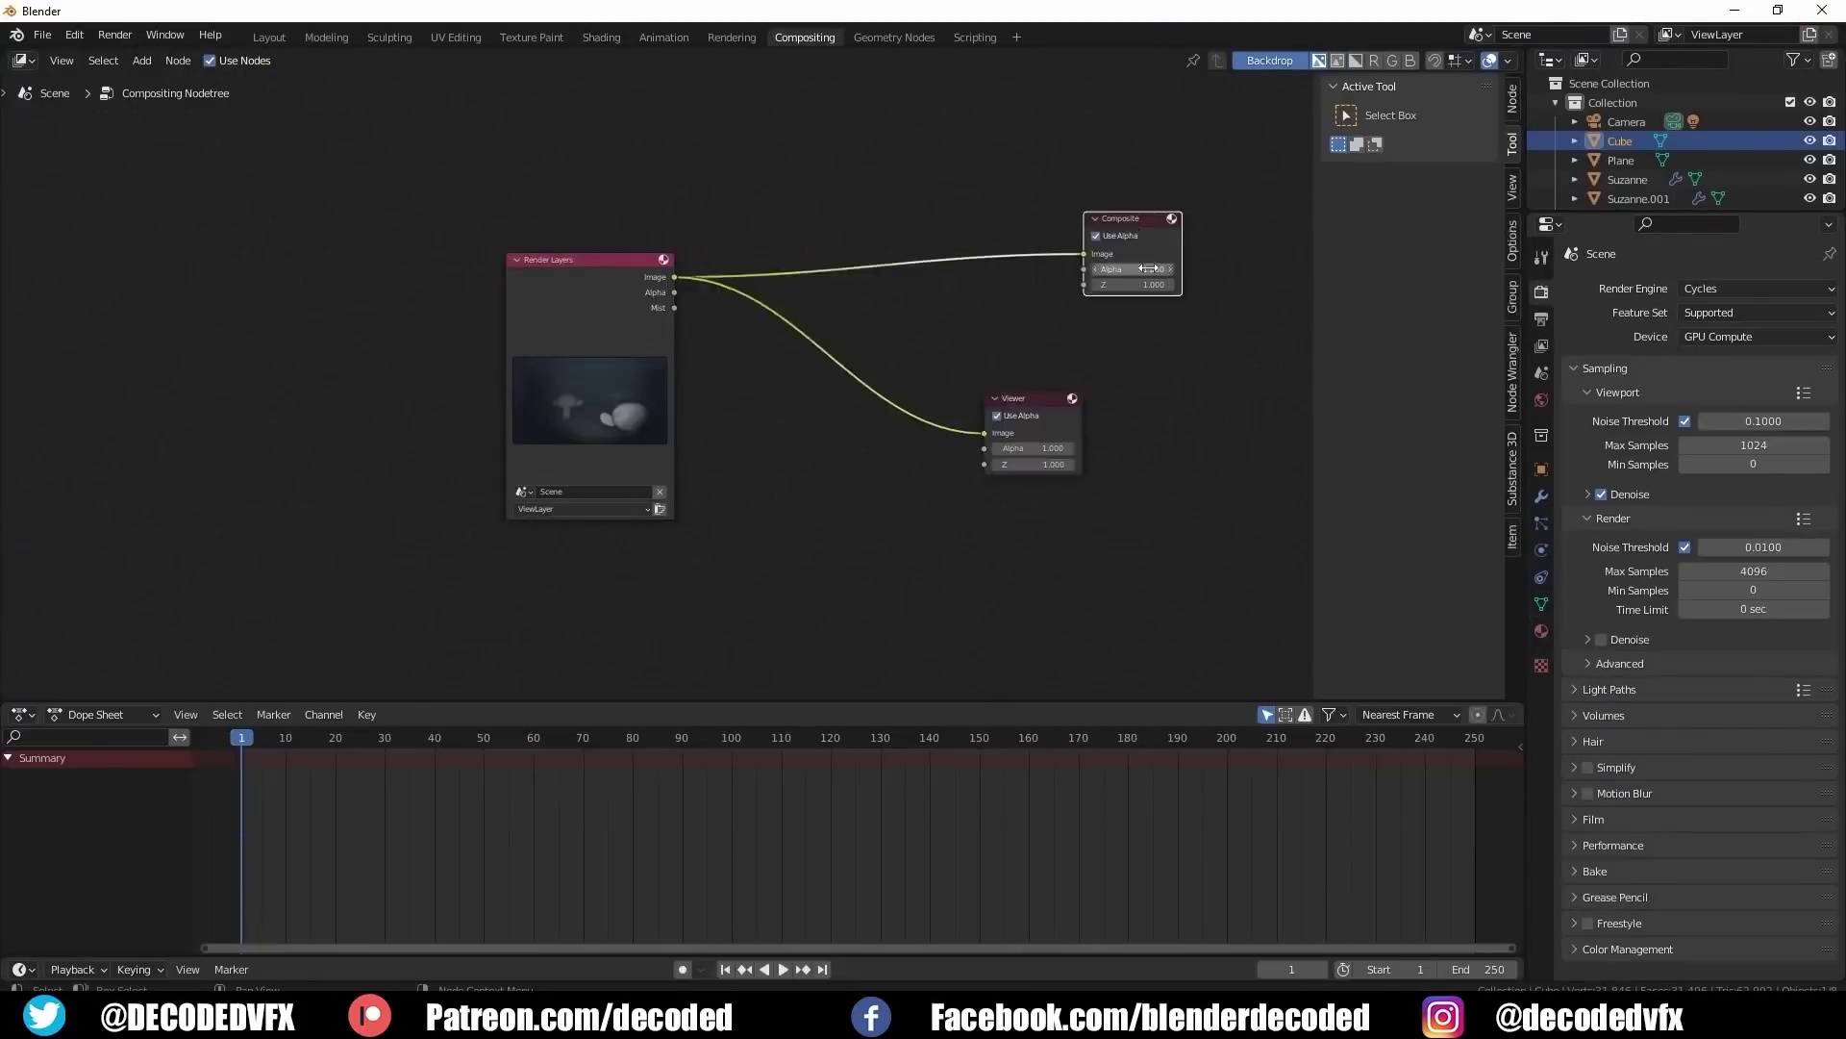
{"action": "double_click", "coordinate": [1181, 404]}
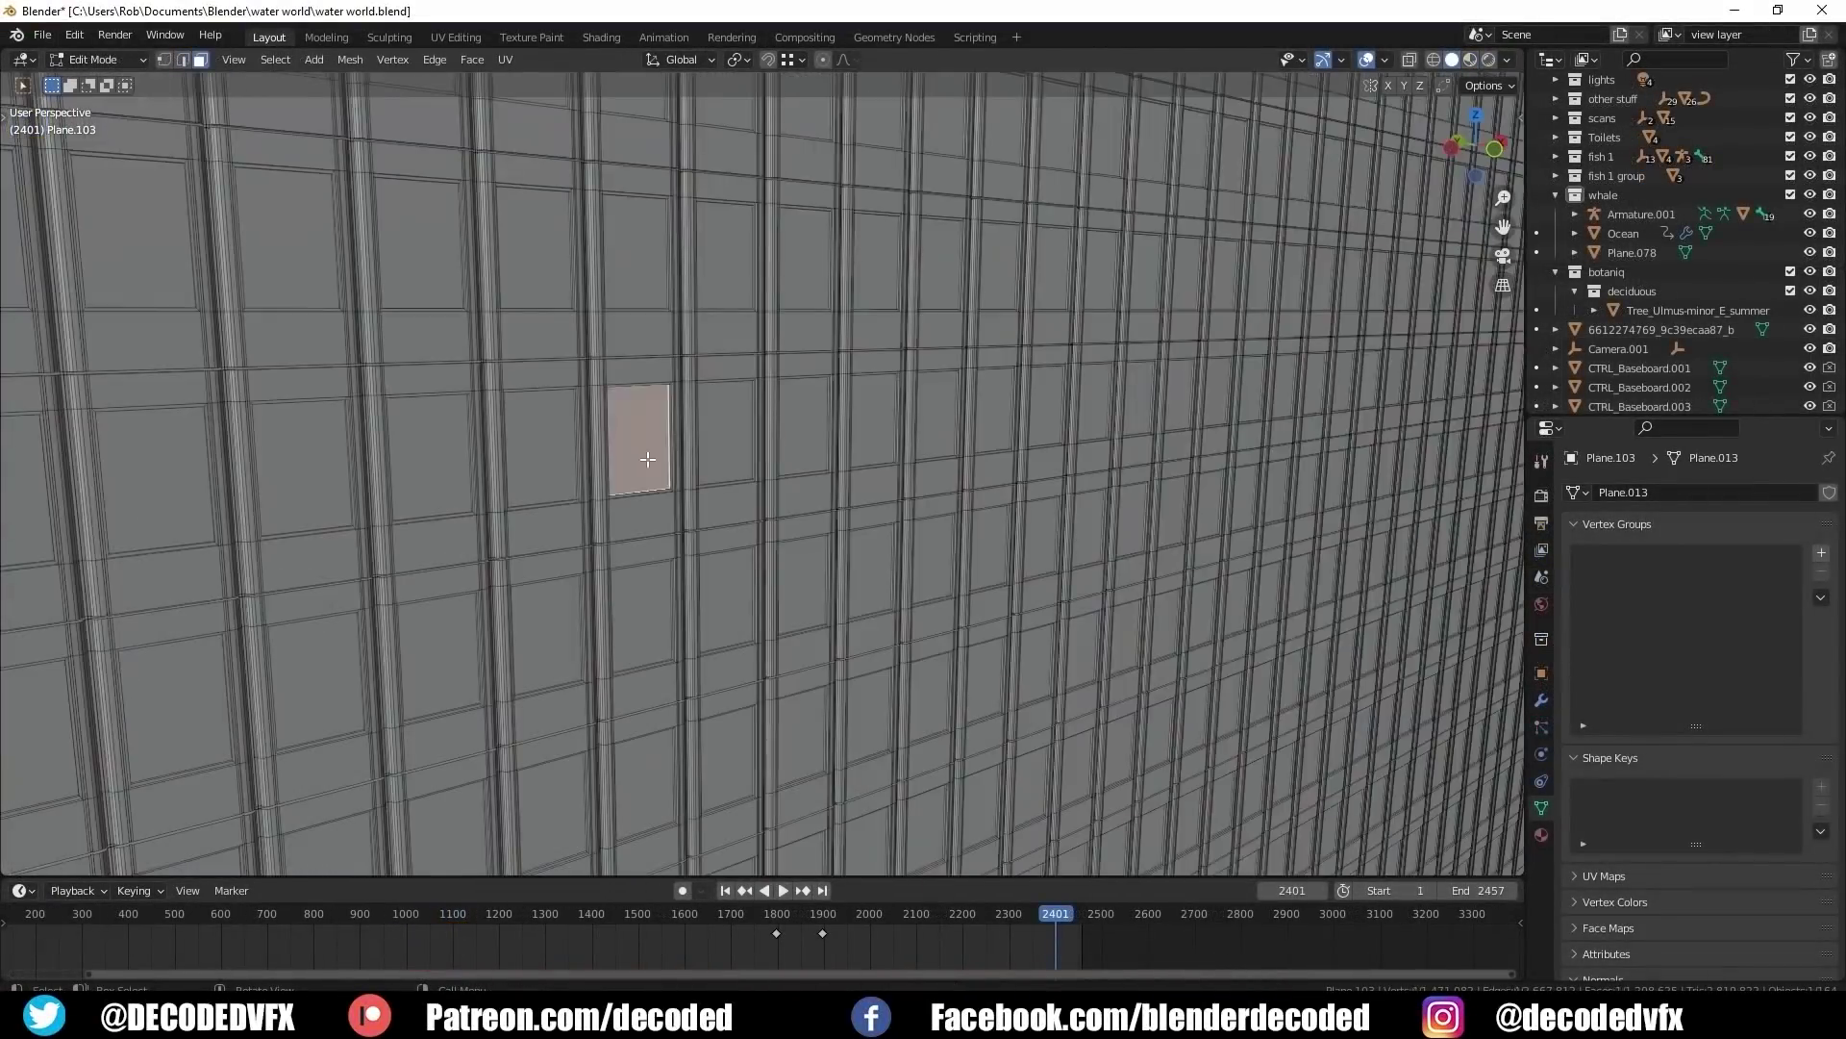
{"action": "scroll", "coordinate": [647, 460], "scroll_direction": "down", "scroll_amount": 10}
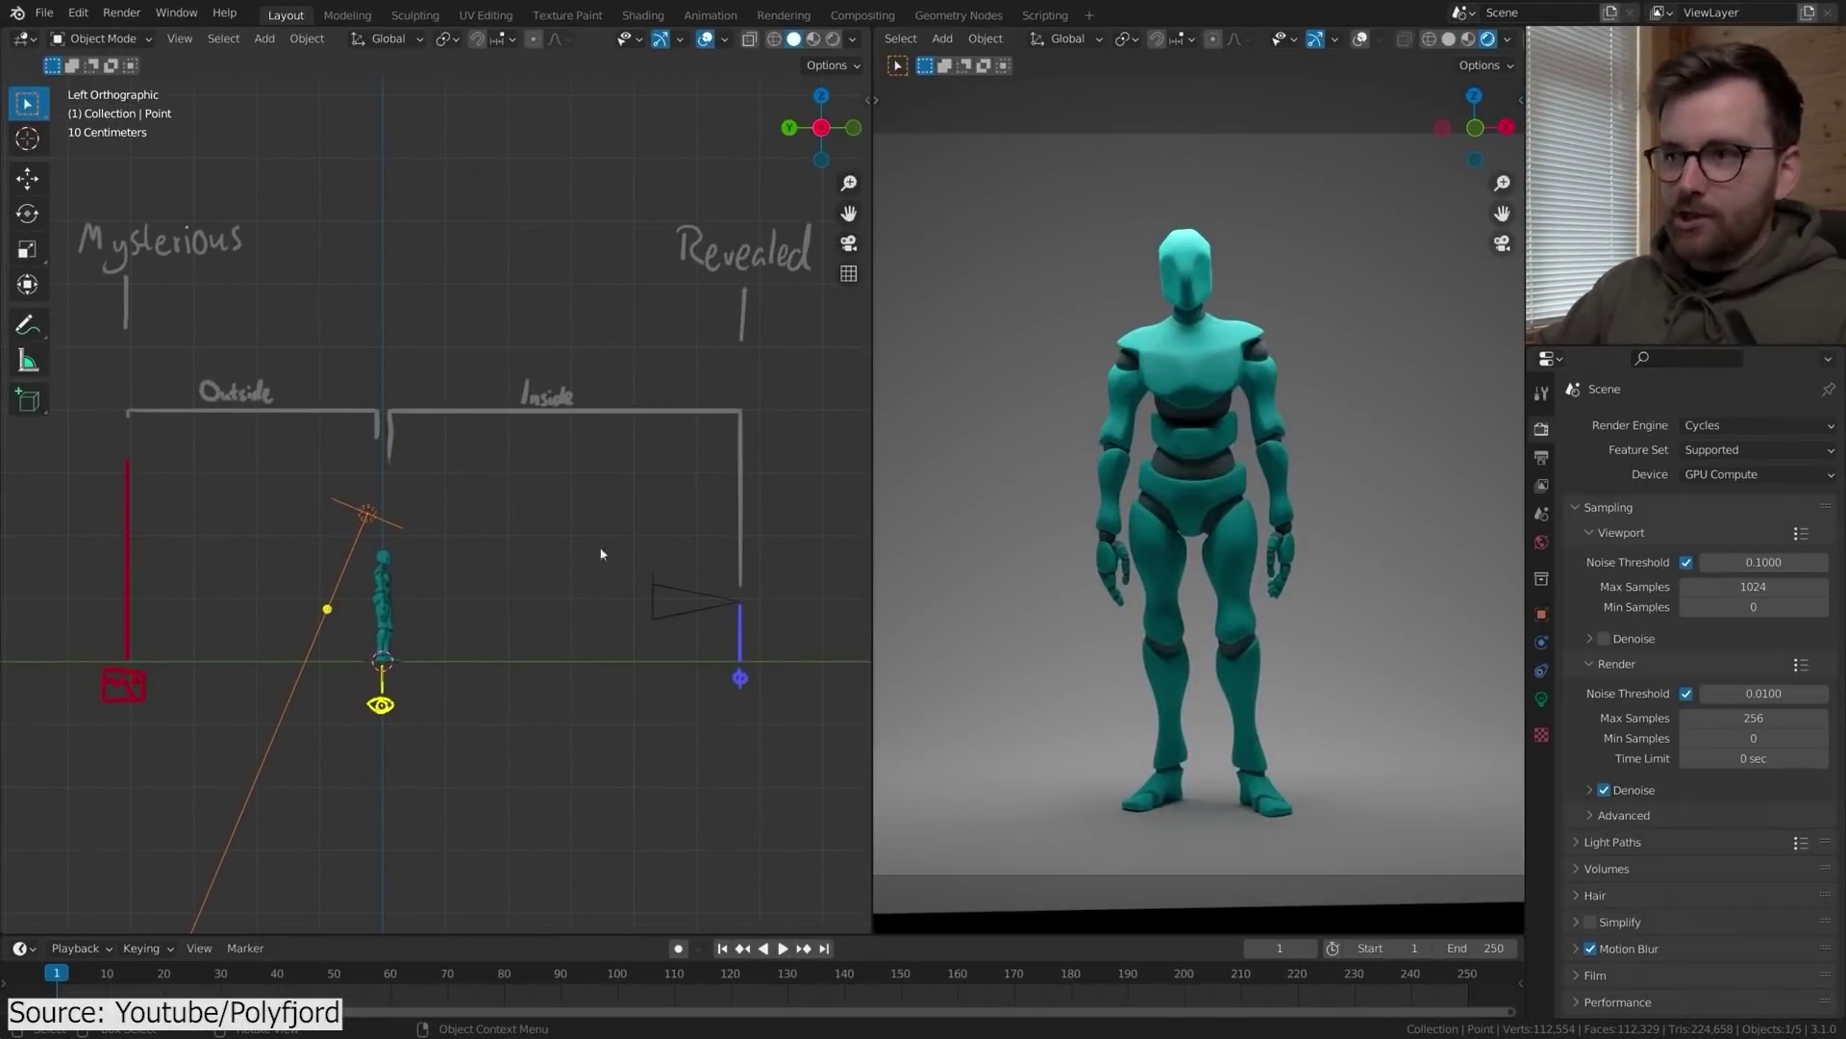
Move the light to the doorway, rotate it horizontal, and shift the Point light left
{"action": "key", "text": "g"}
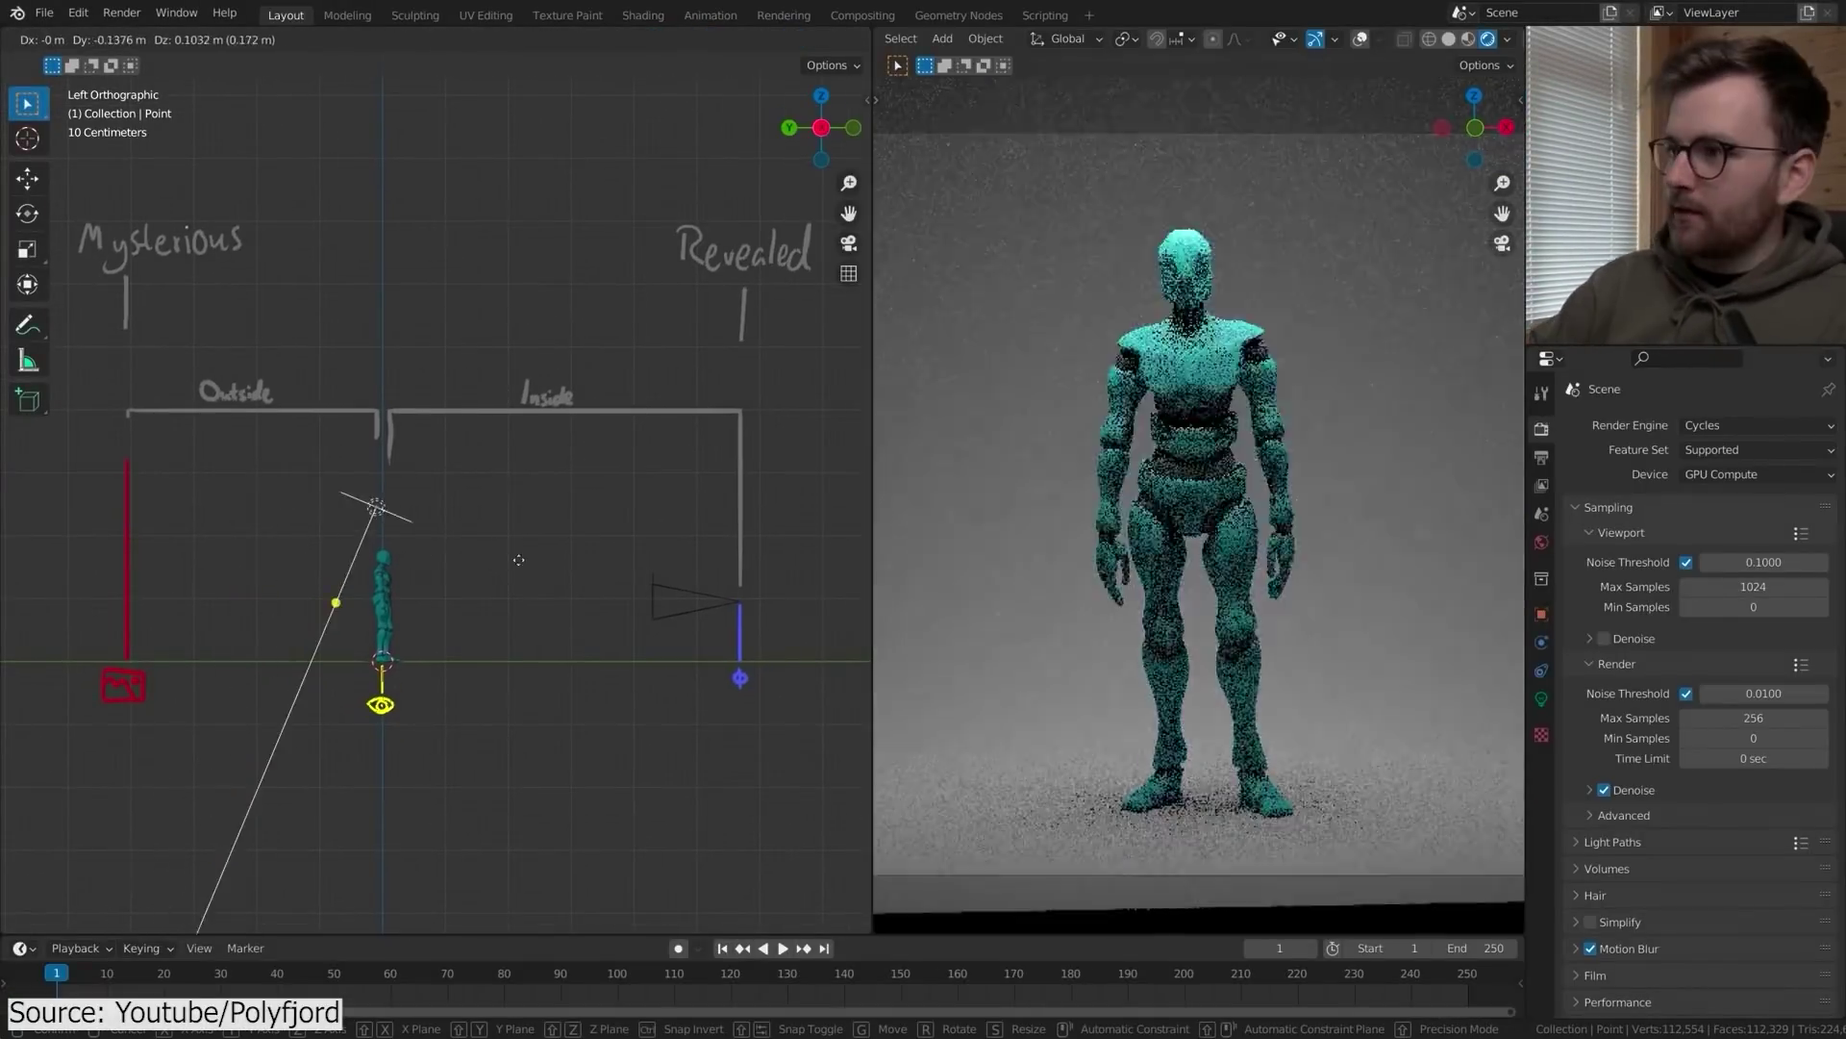
{"action": "left_click", "coordinate": [650, 535]}
{"action": "key", "text": "r"}
{"action": "left_click", "coordinate": [650, 535]}
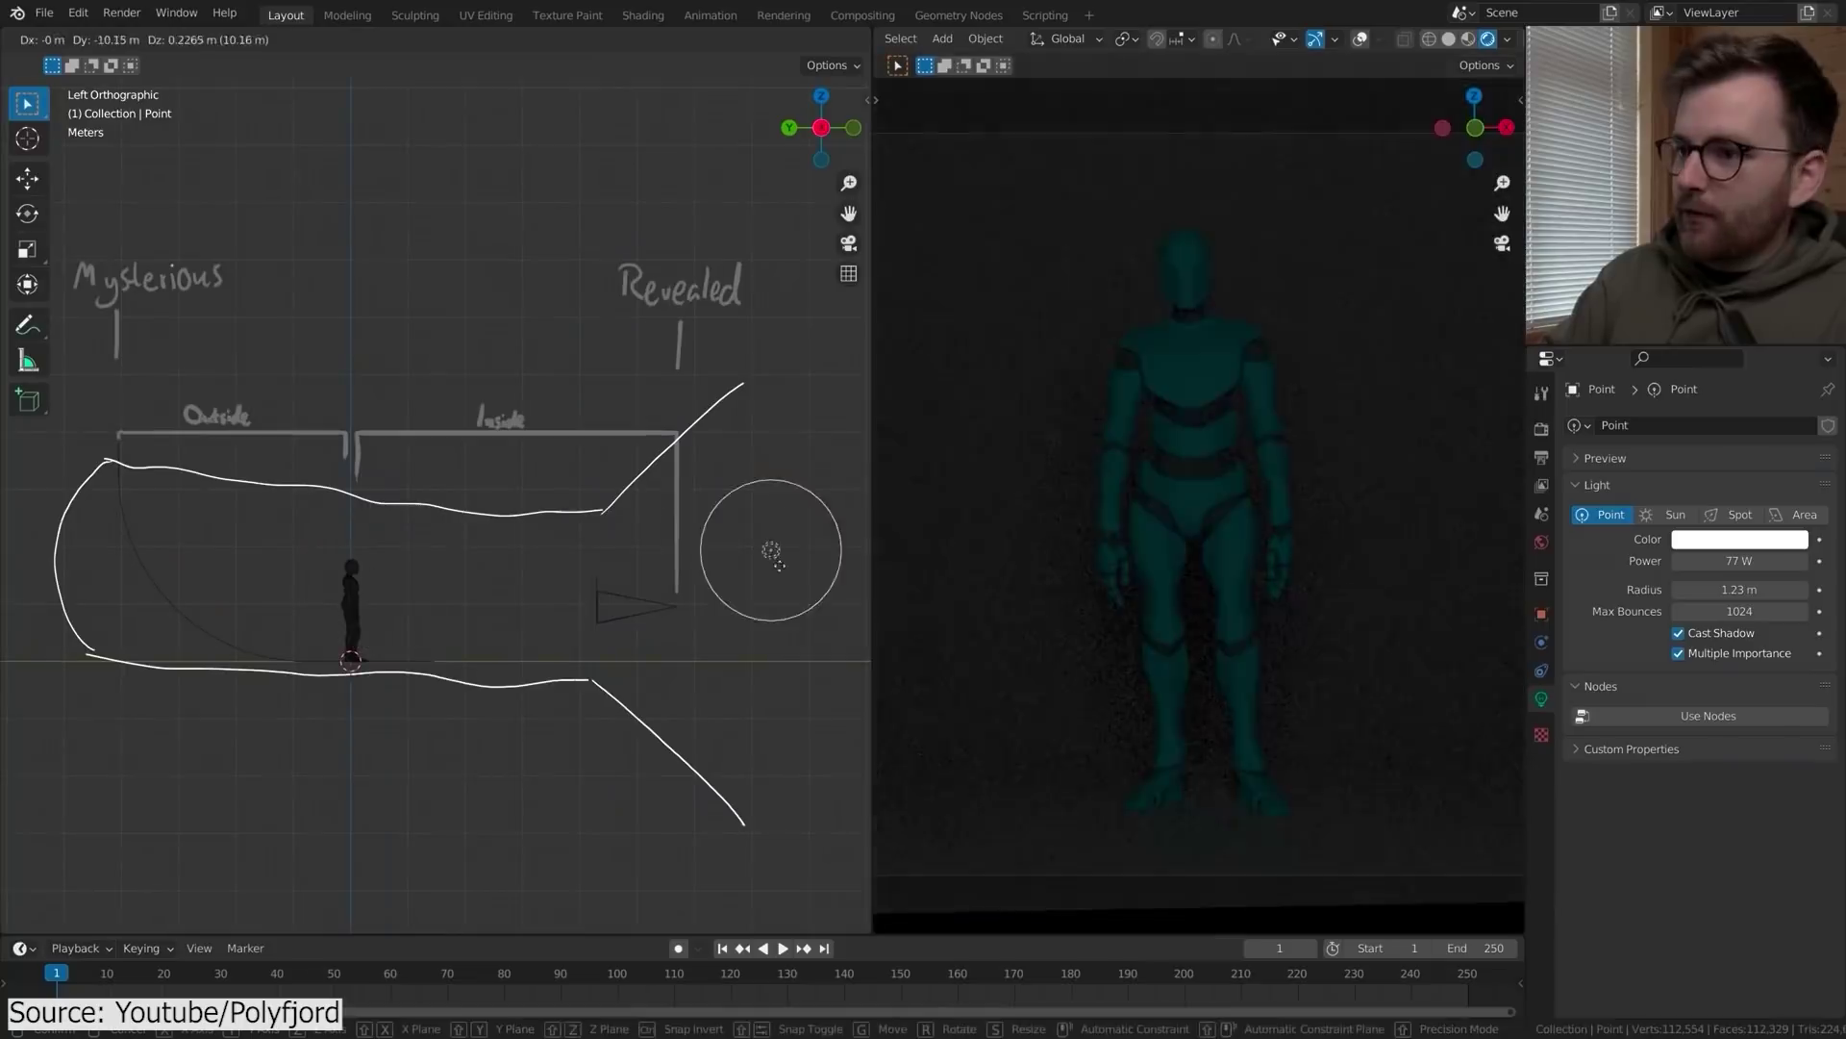
{"action": "key", "text": "g"}
{"action": "left_click", "coordinate": [502, 700]}
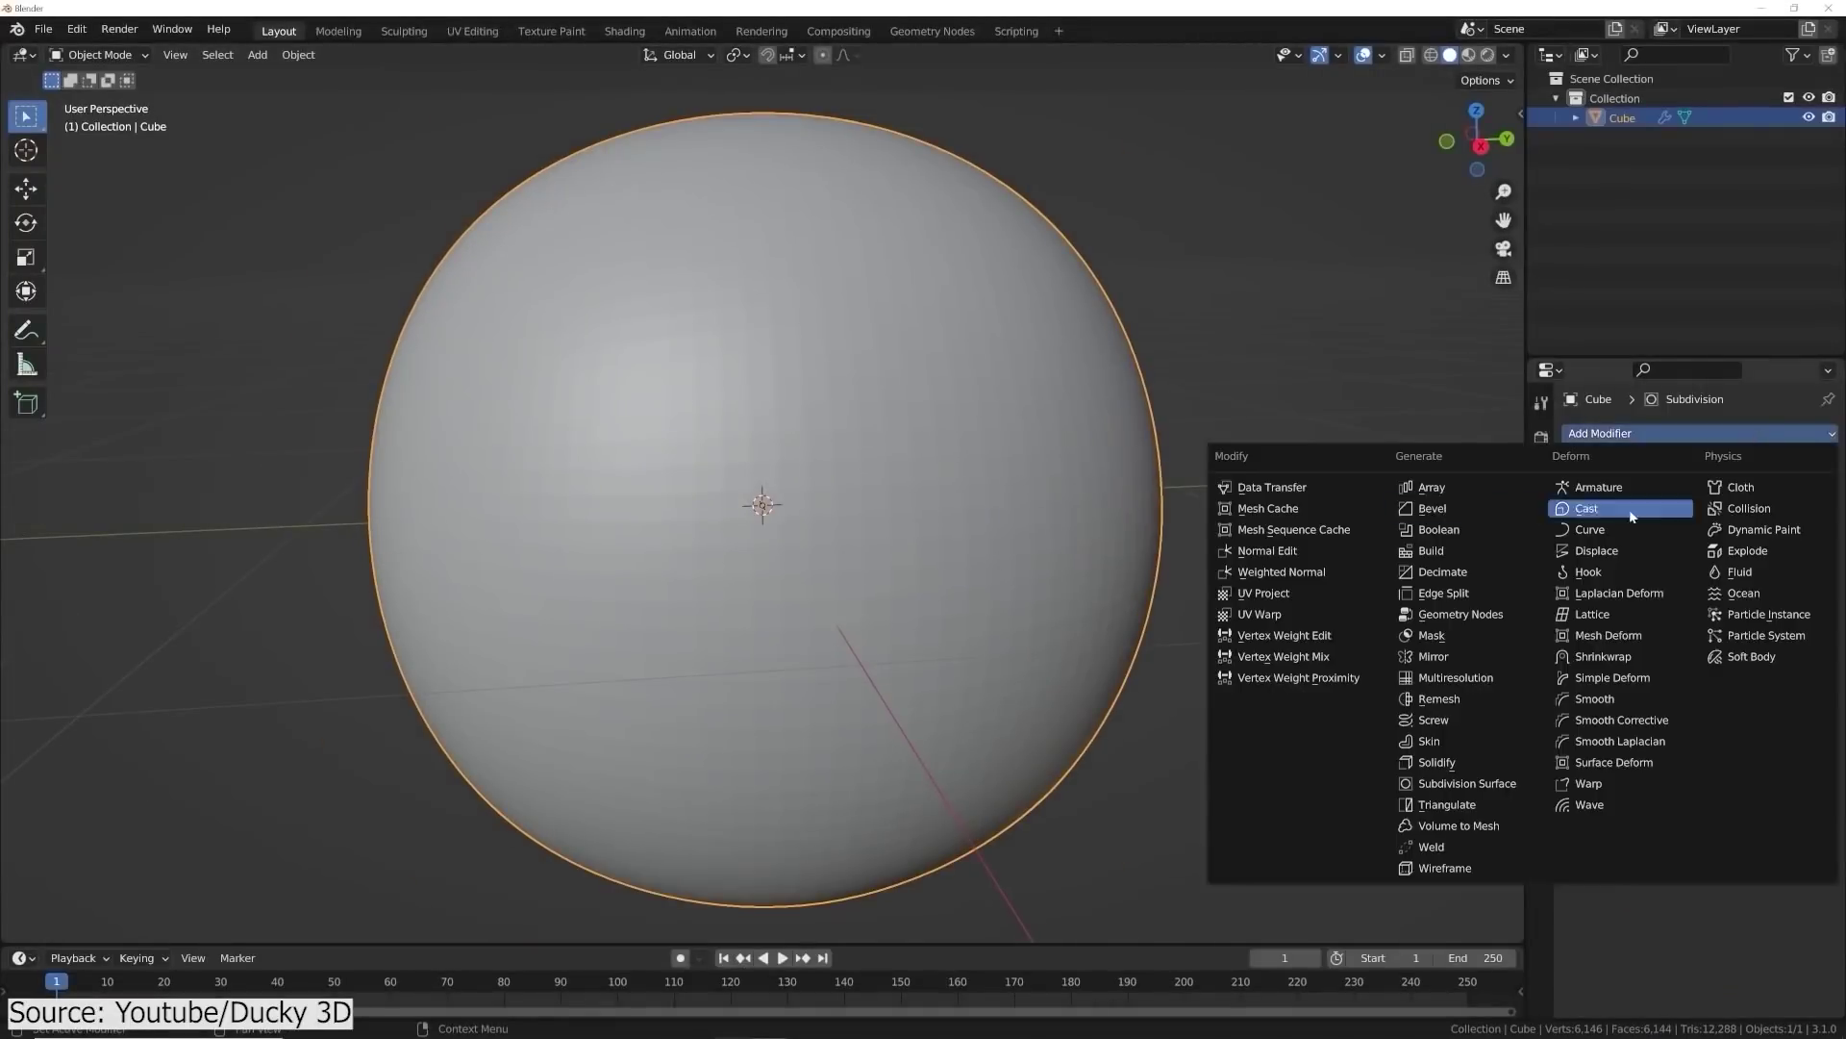
Add and apply a Cast modifier to round the cube, then rotate the torus on X
{"action": "left_click", "coordinate": [1632, 516]}
{"action": "left_click", "coordinate": [1804, 719]}
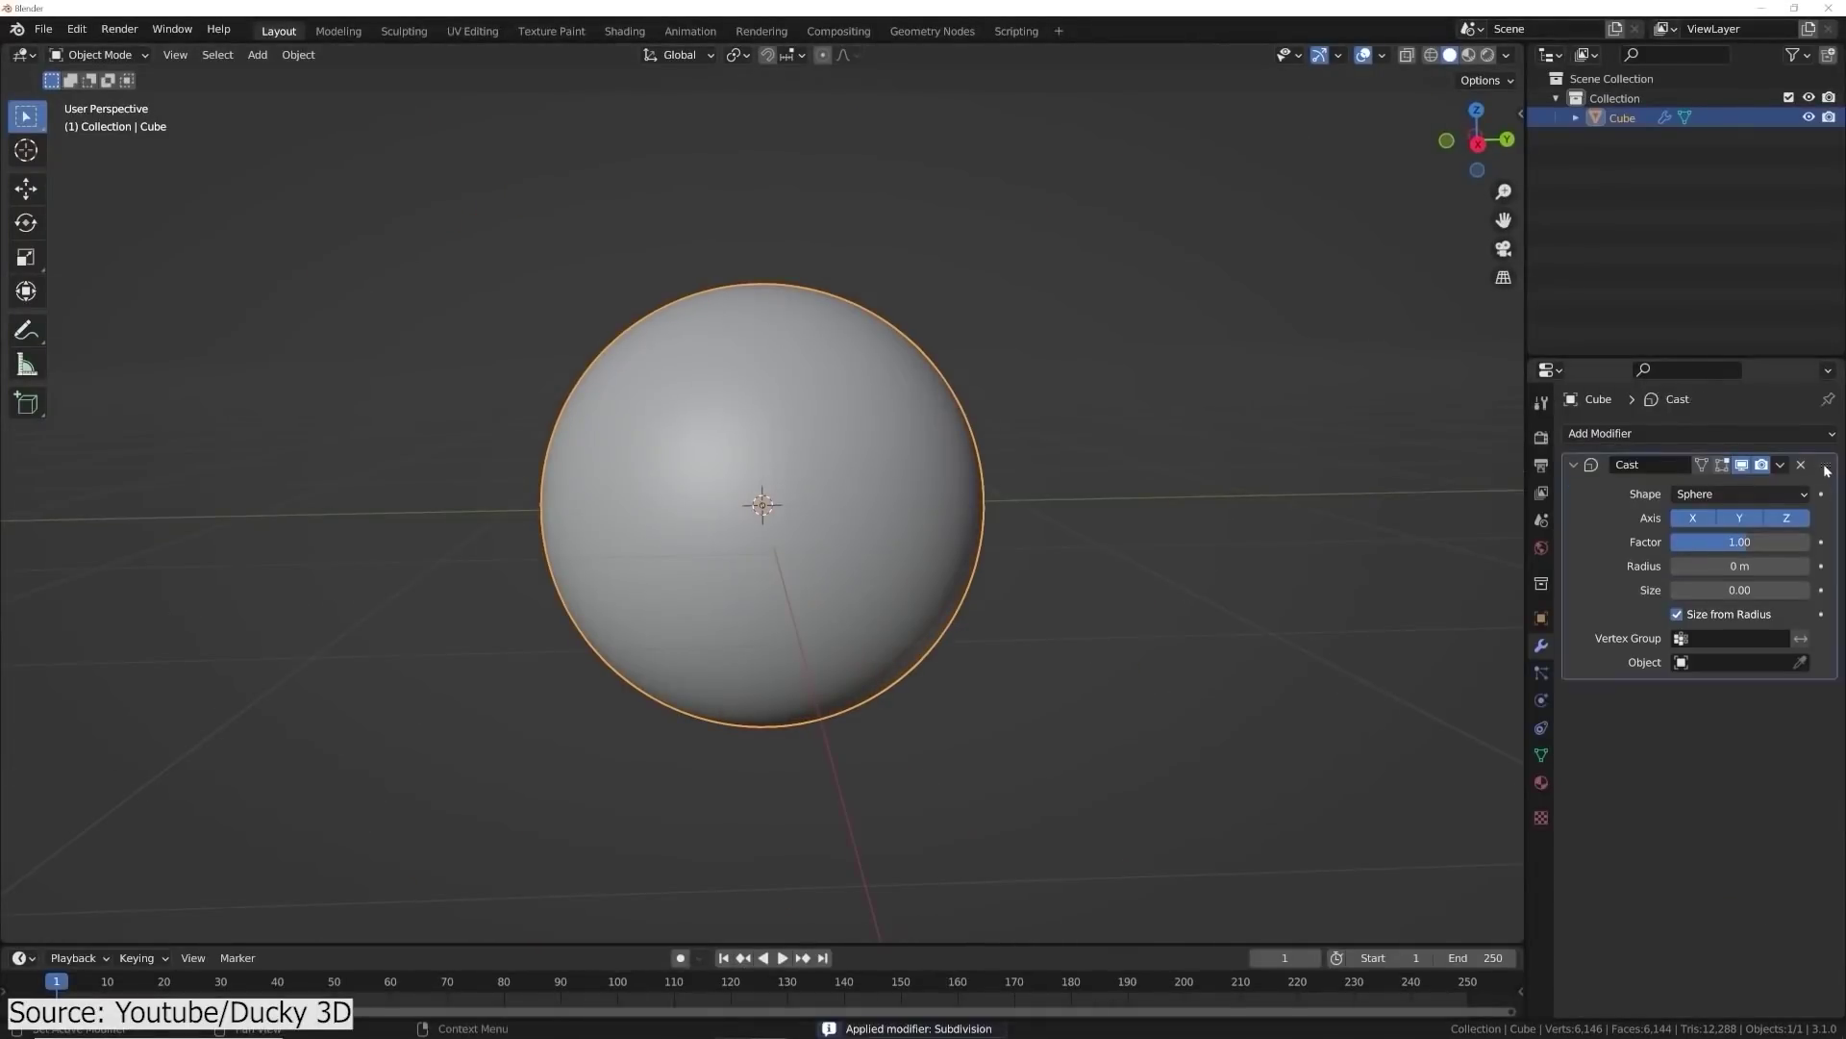
{"action": "key", "text": "ctrl+a"}
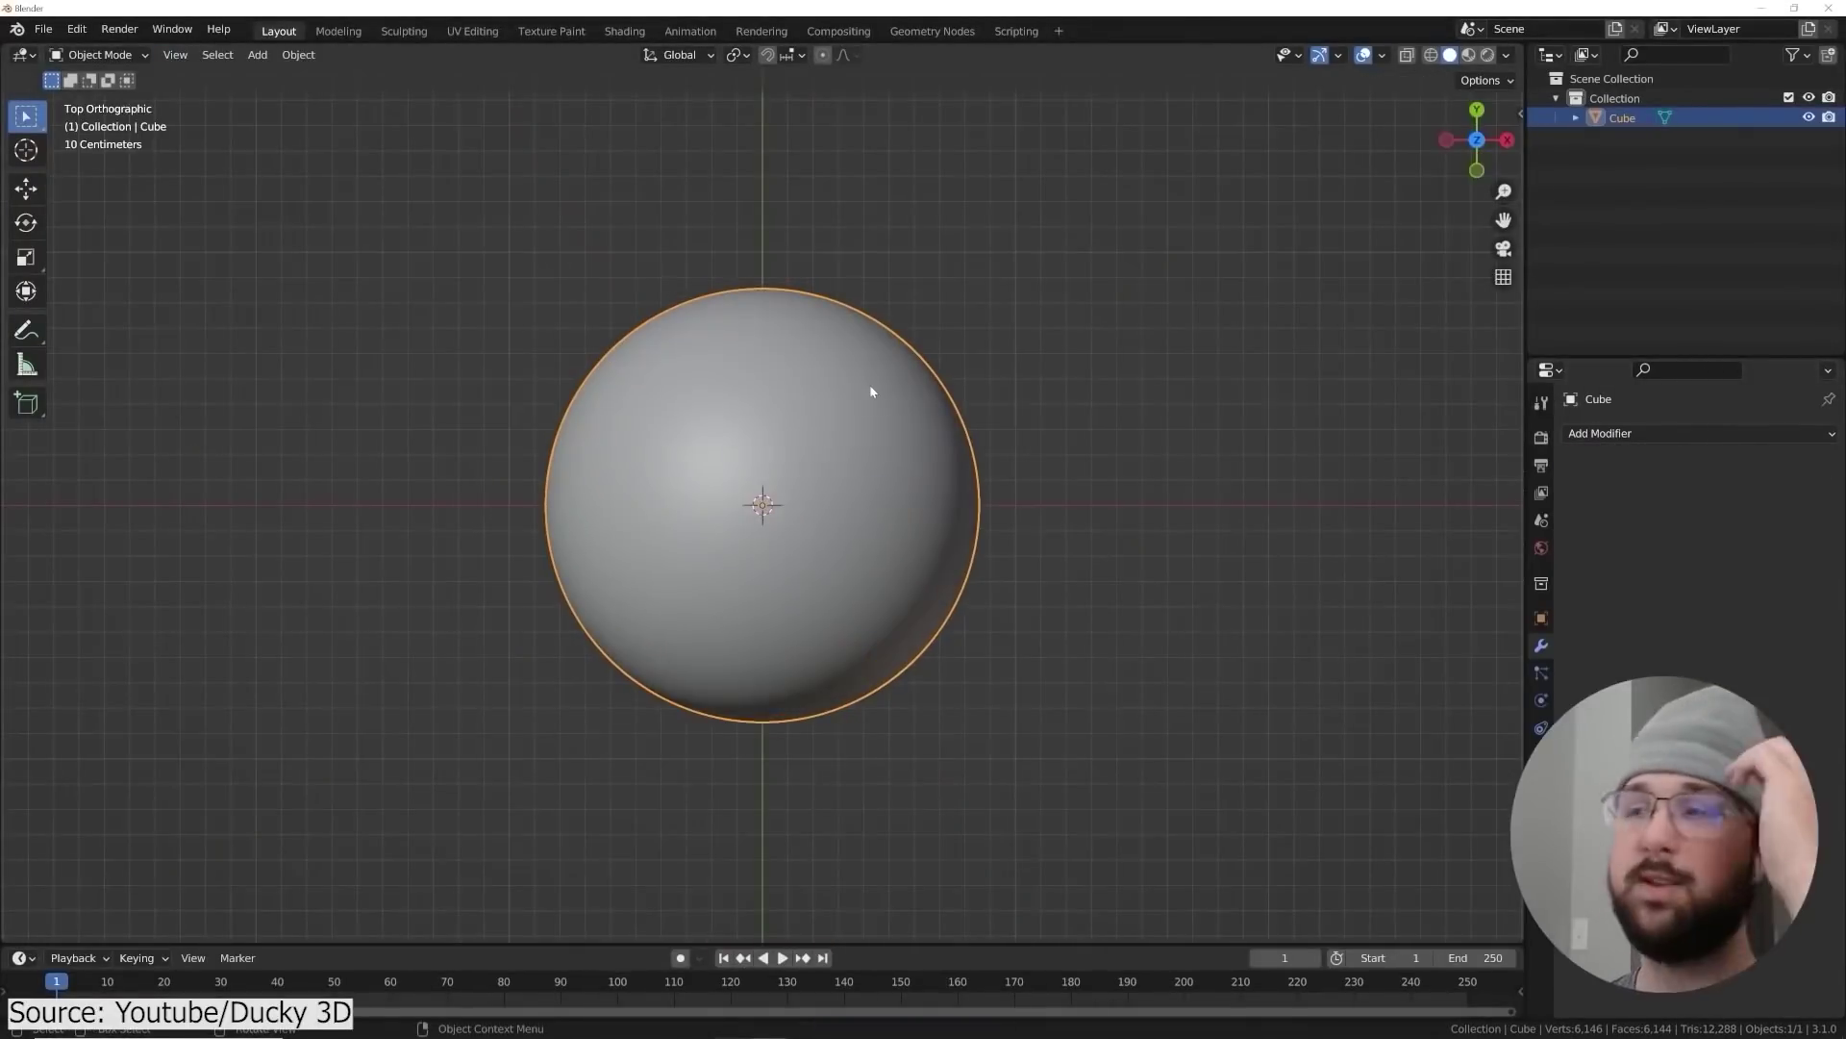
{"action": "key", "text": "r"}
{"action": "key", "text": "x"}
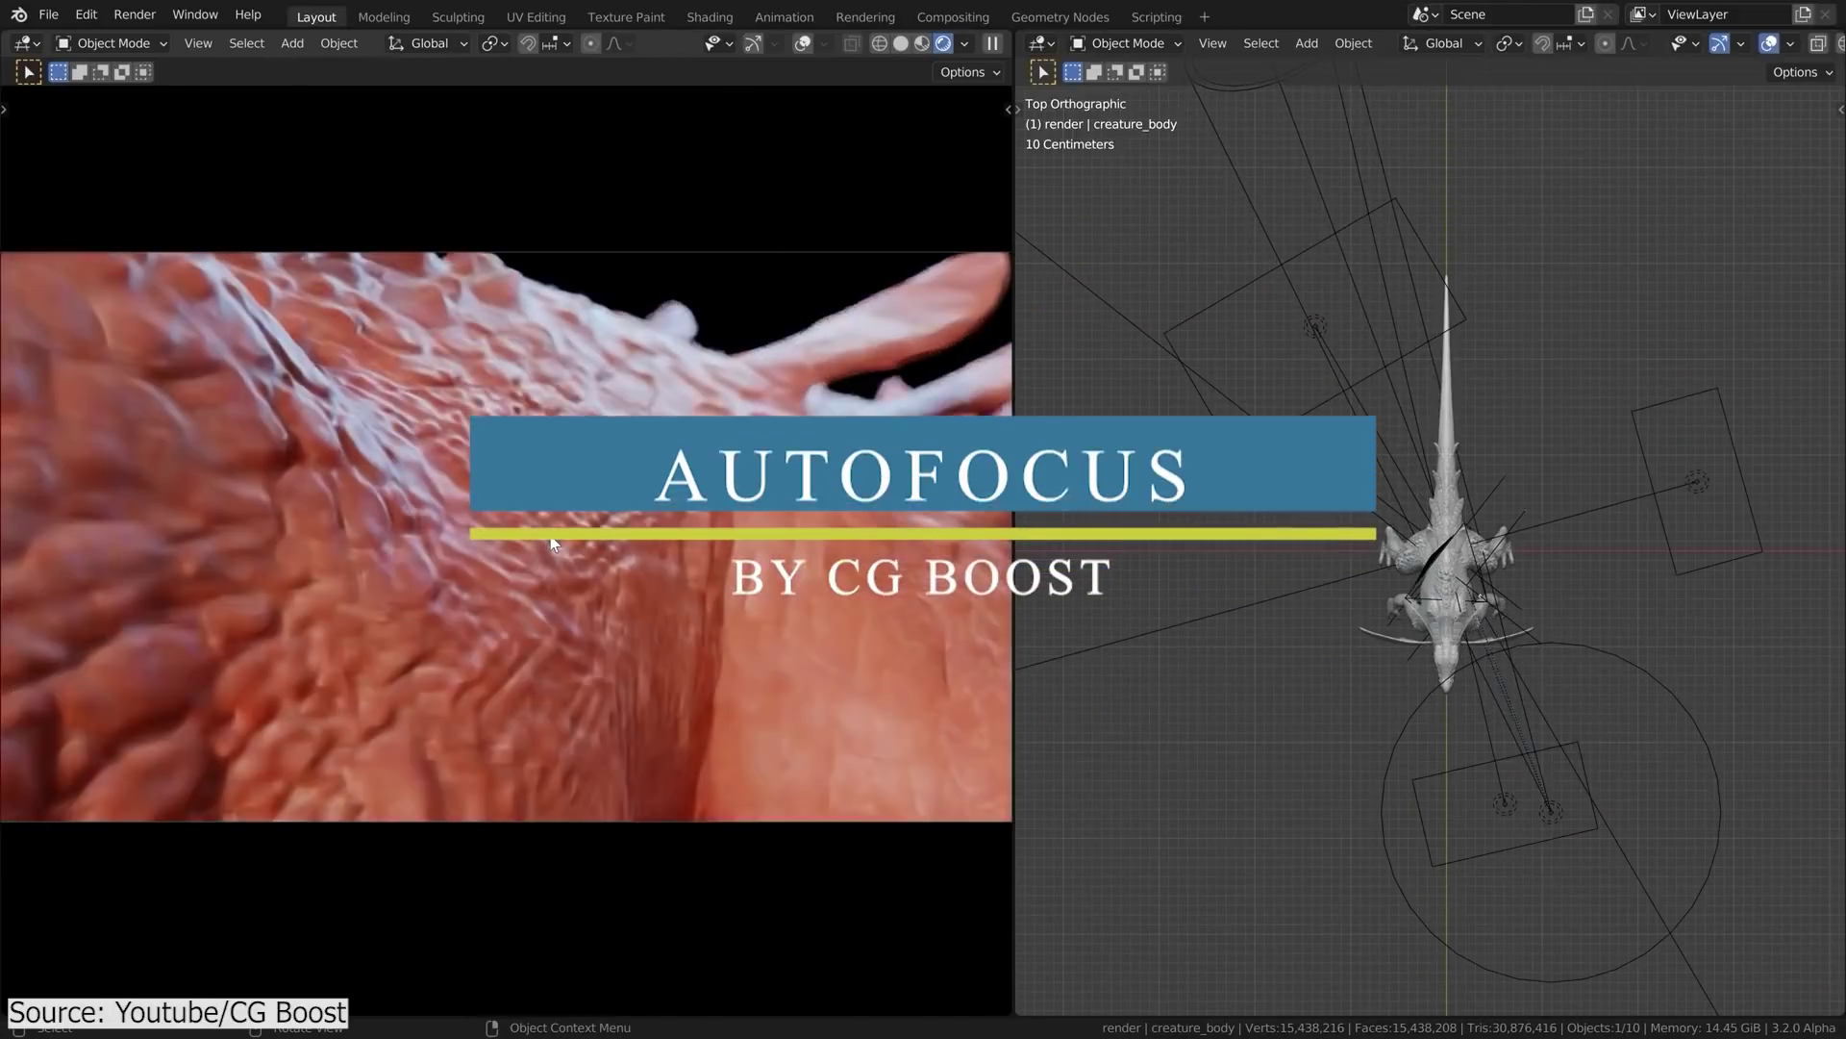
Add a Shrinkwrap constraint to the focus object, targeting the creature
{"action": "left_click", "coordinate": [1502, 722]}
{"action": "key", "text": "g"}
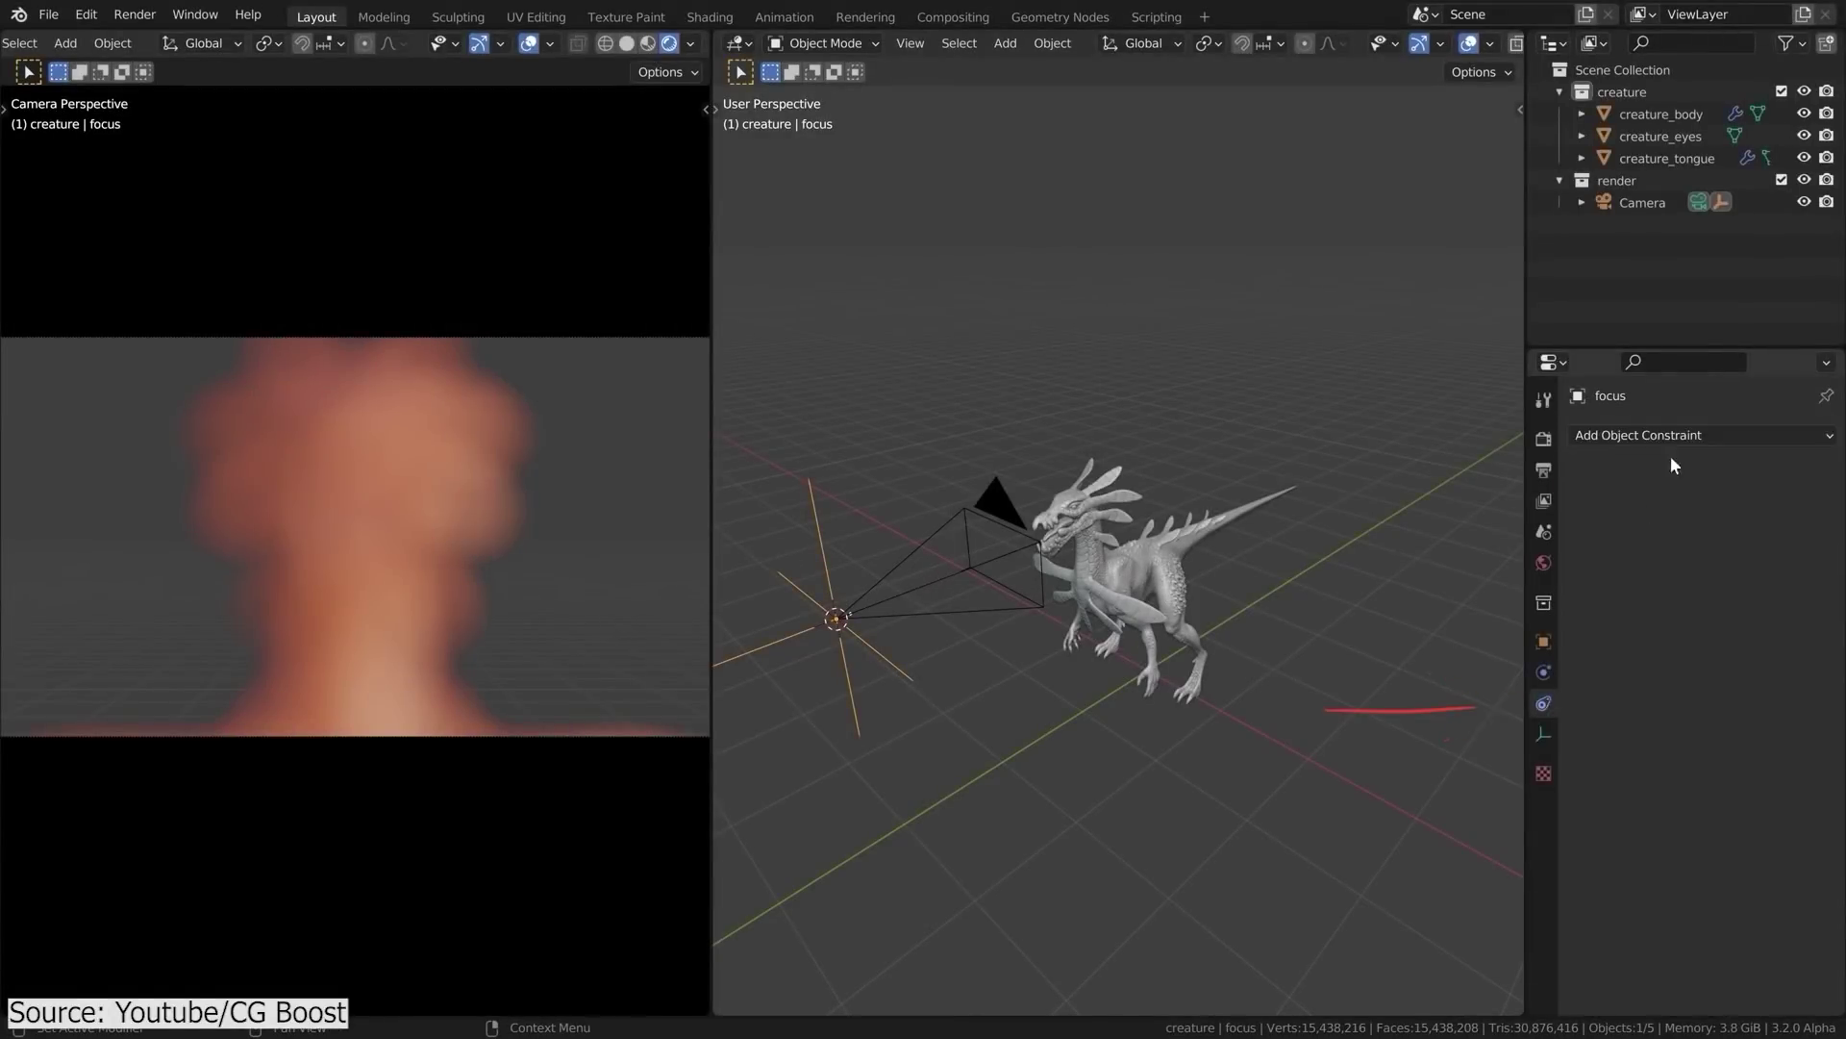
{"action": "left_click", "coordinate": [1670, 458]}
{"action": "left_click", "coordinate": [1769, 602]}
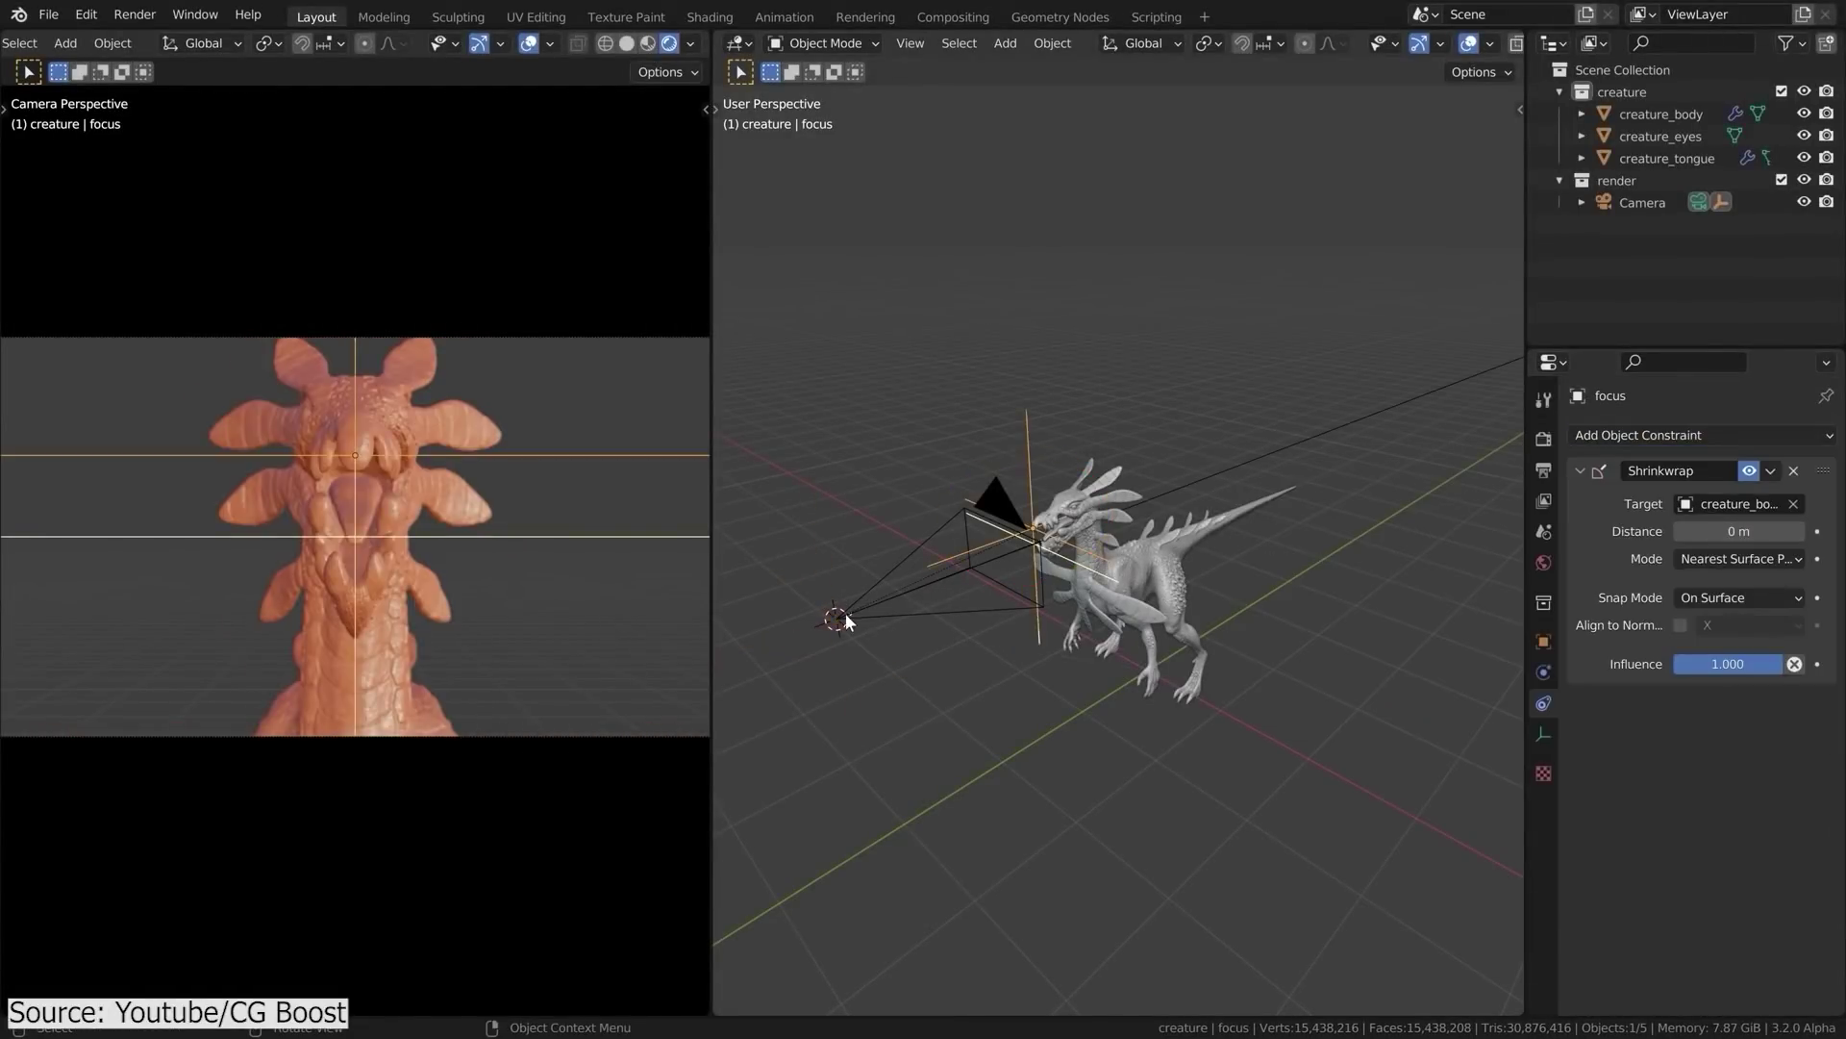
{"action": "left_click", "coordinate": [847, 620]}
{"action": "key", "text": "g"}
{"action": "right_click", "coordinate": [1029, 468]}
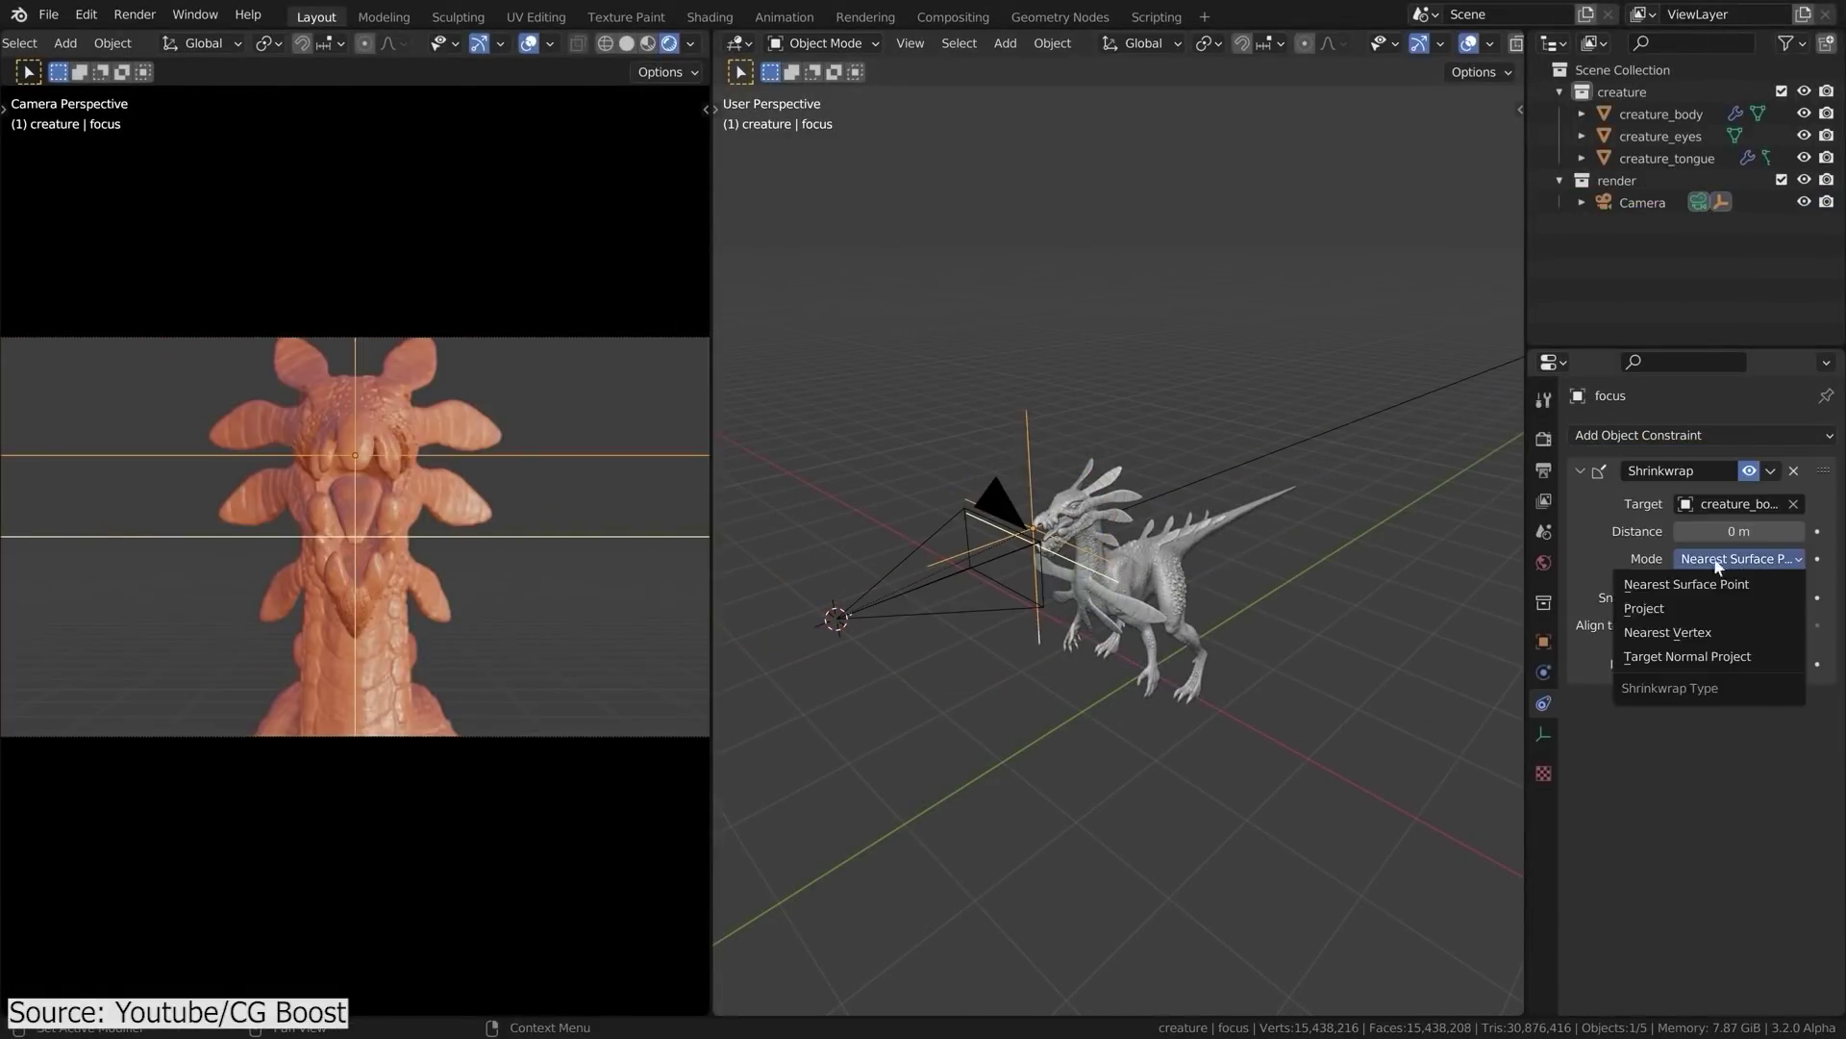
Set the Shrinkwrap to Project along +Y, recenter the view, and add a plane under the dragon
{"action": "left_click", "coordinate": [1779, 608]}
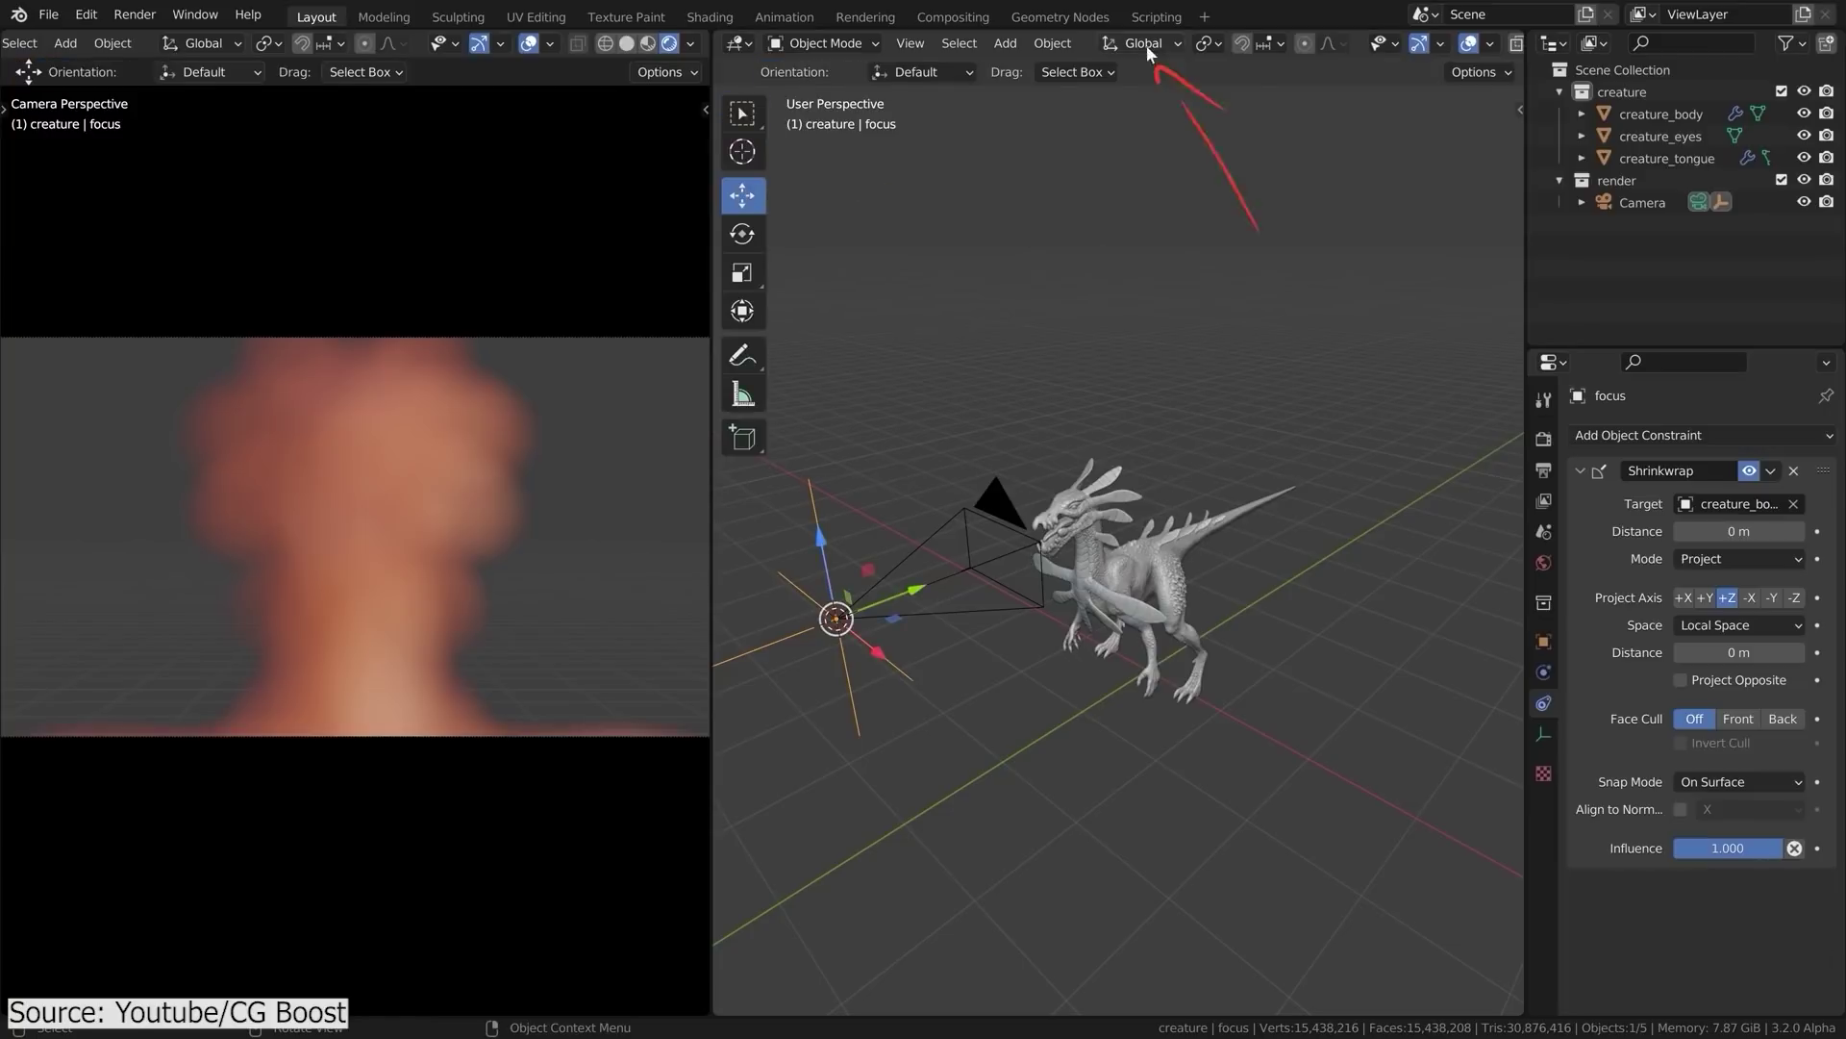
{"action": "left_click", "coordinate": [1705, 598]}
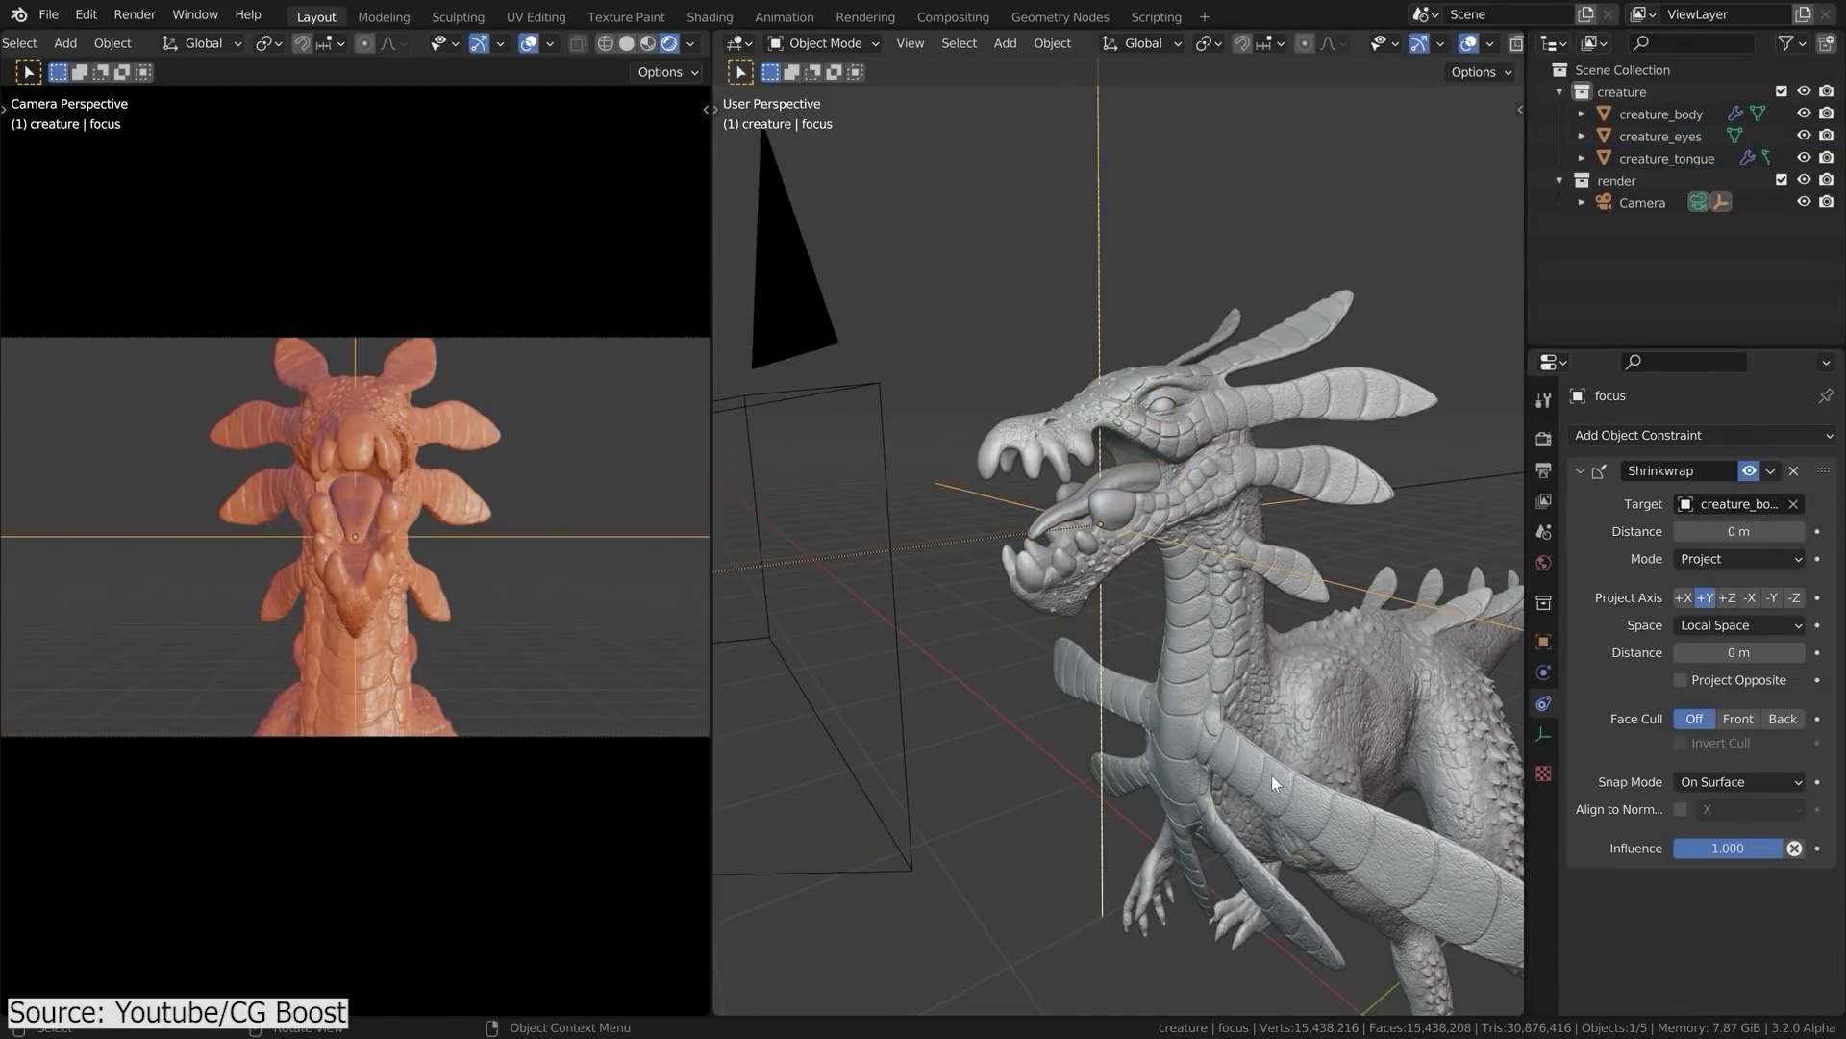
{"action": "key", "text": "shift+c"}
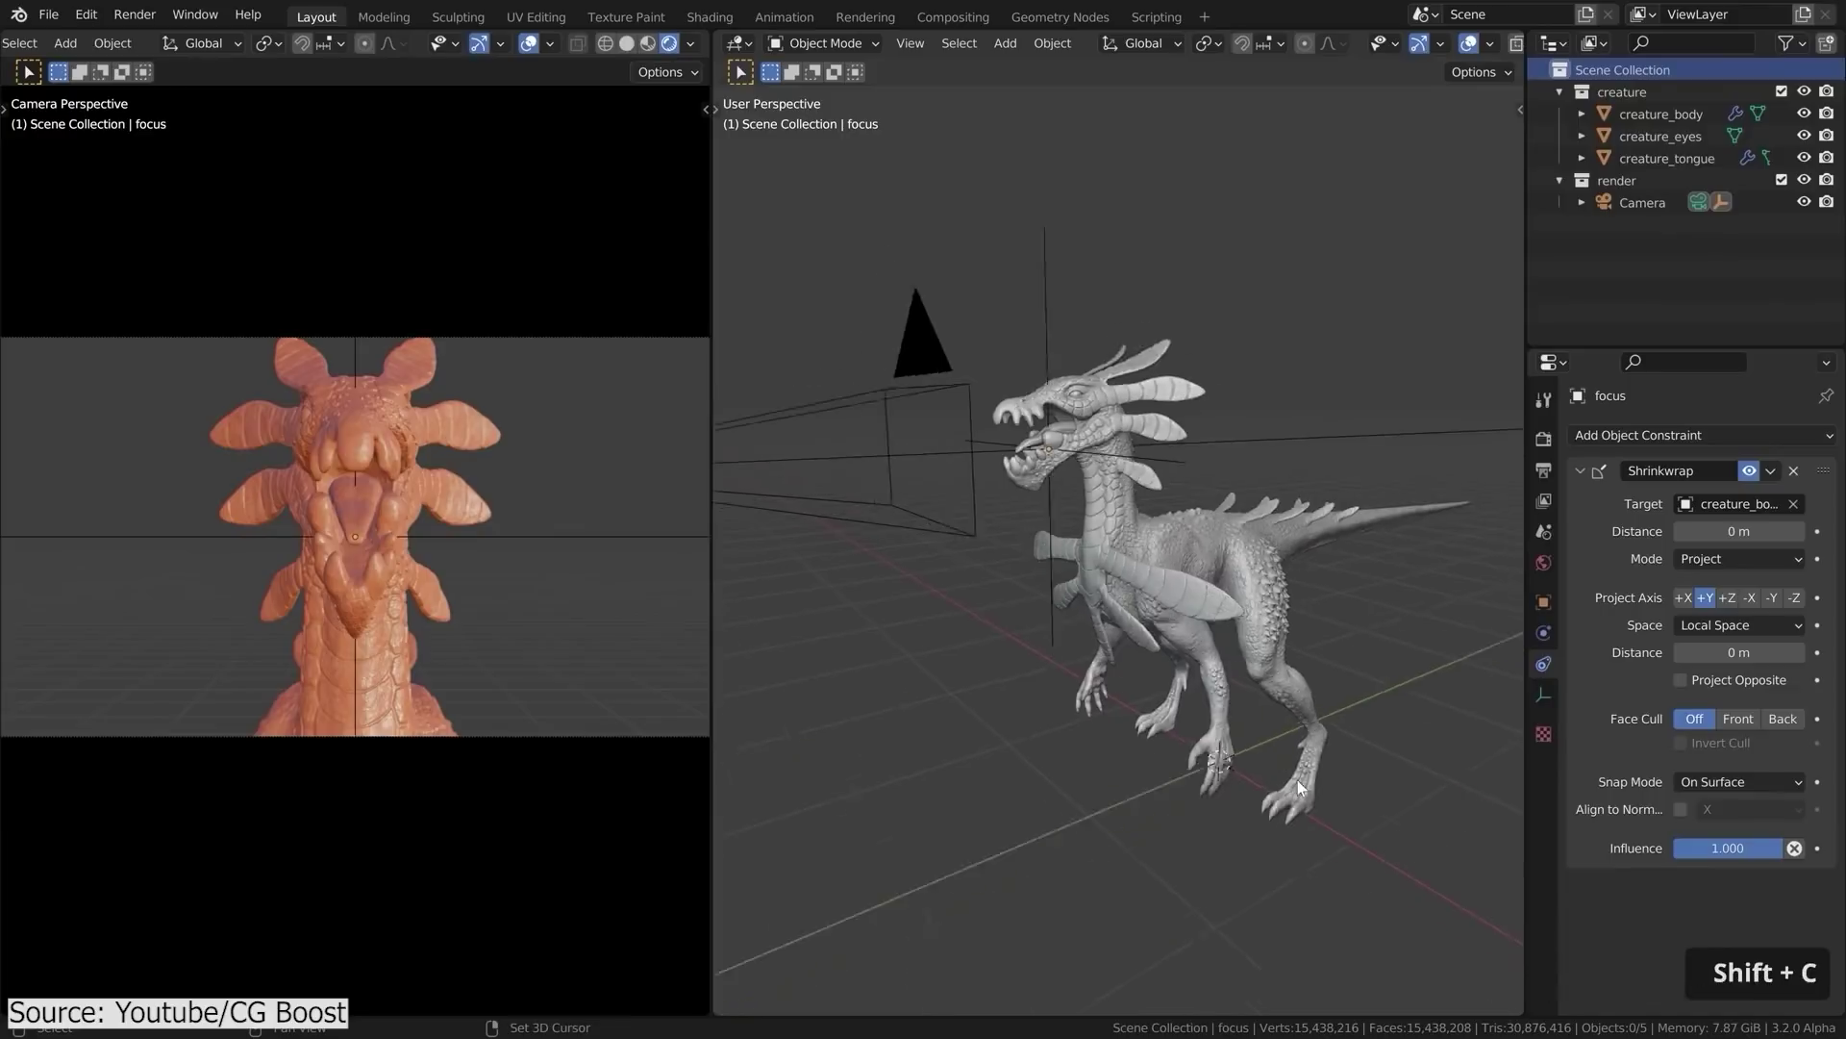
{"action": "left_click", "coordinate": [1391, 150]}
{"action": "double_click", "coordinate": [1613, 223]}
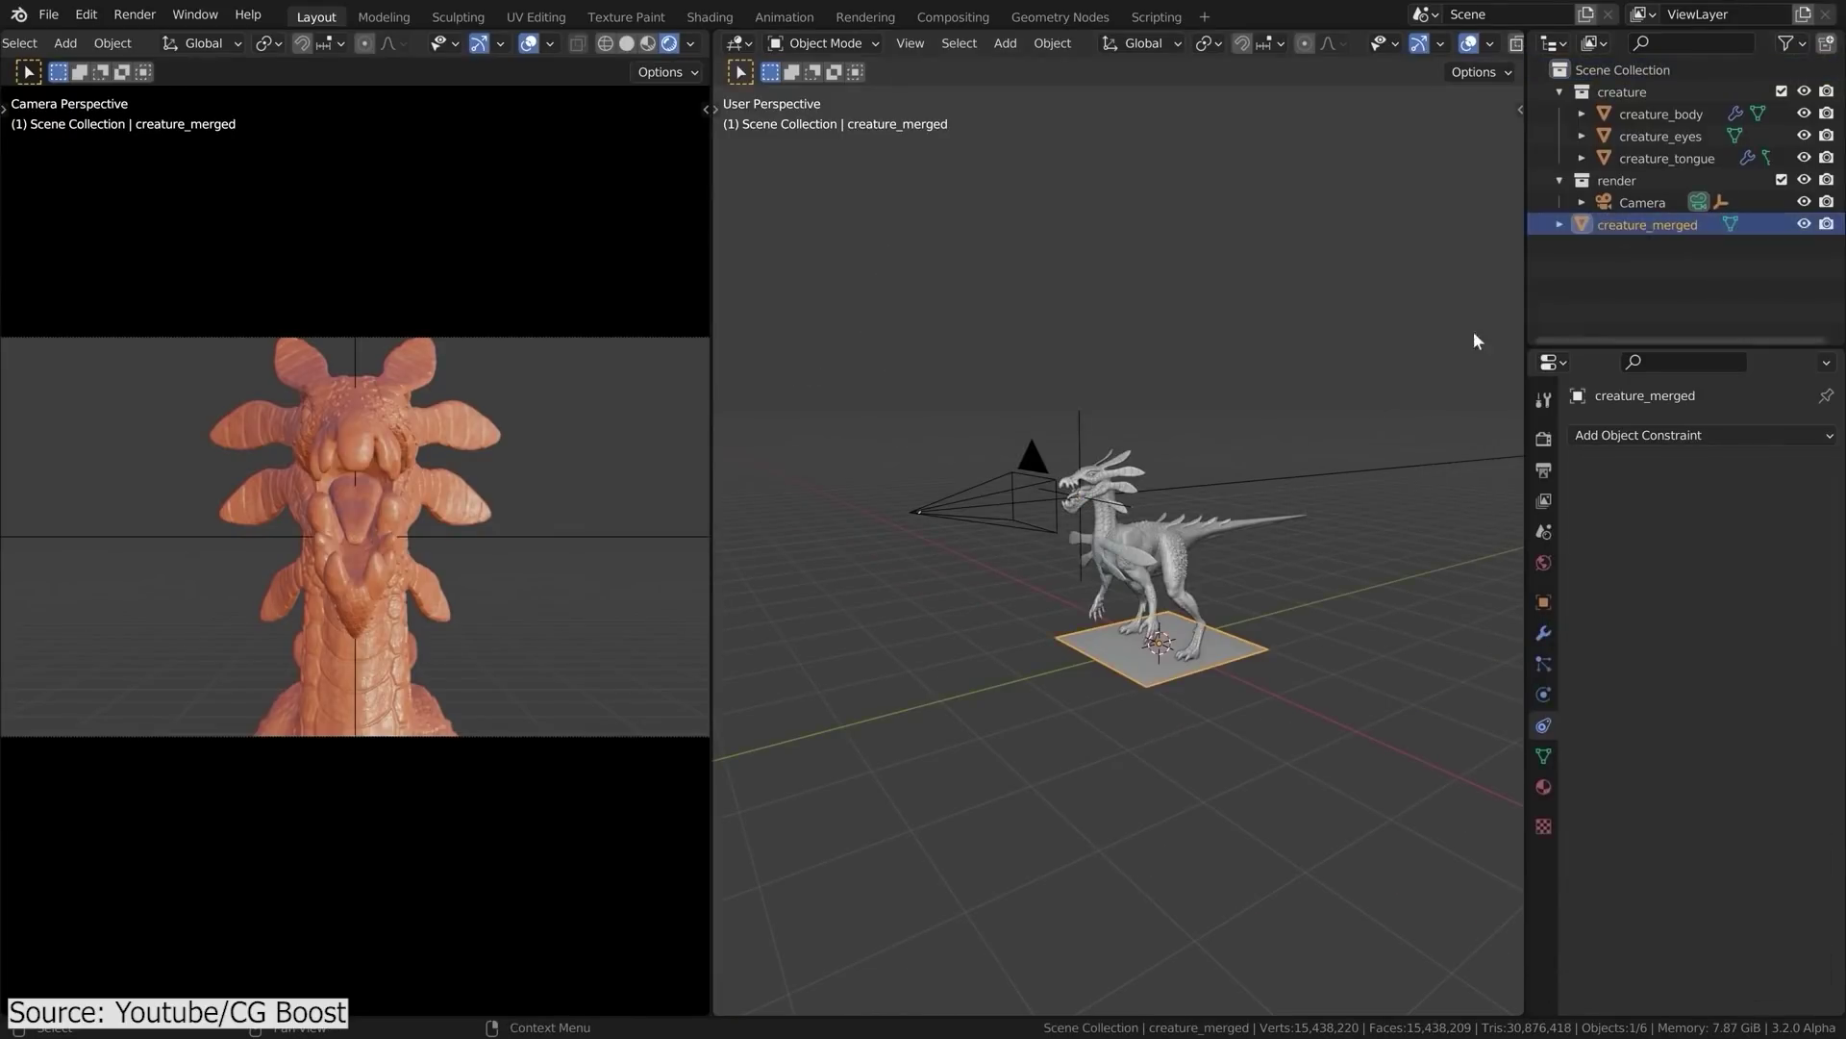
Turn the lower area into a Geometry Node editor with a new node setup
{"action": "left_click", "coordinate": [738, 617]}
{"action": "left_click", "coordinate": [798, 769]}
{"action": "left_click", "coordinate": [1058, 617]}
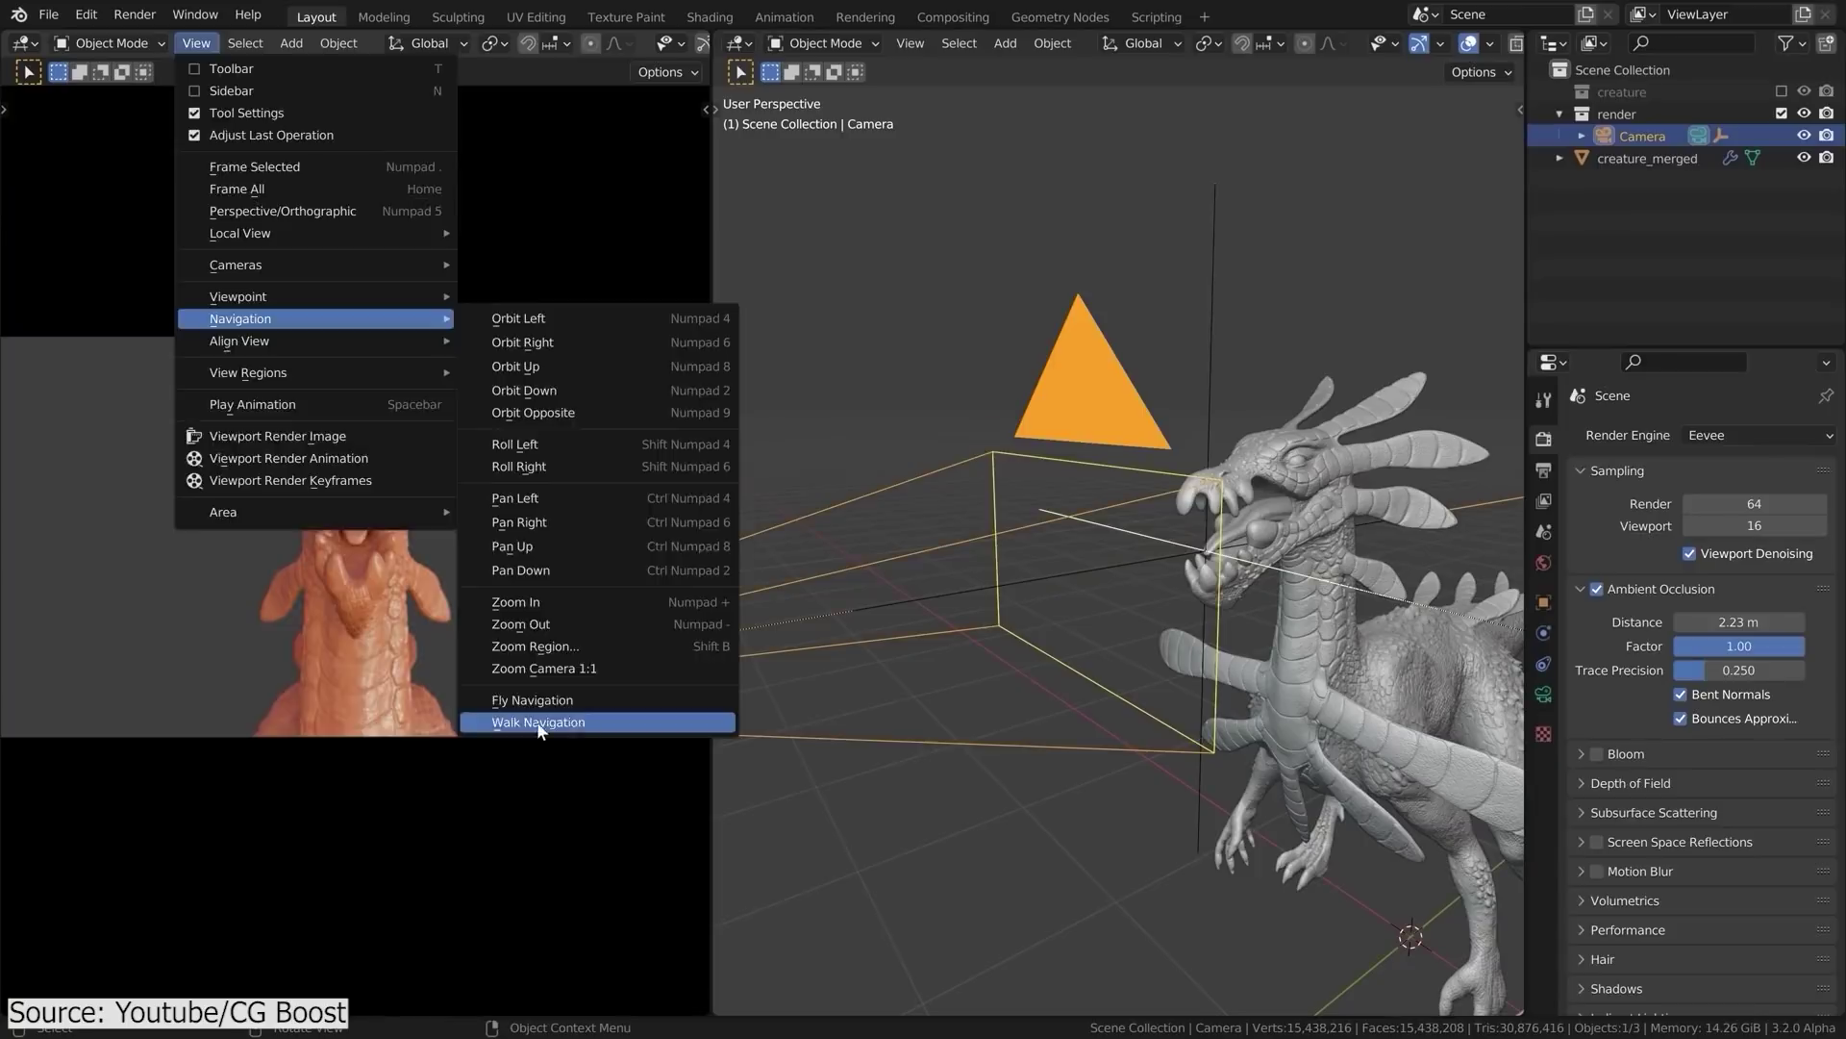
Add a key light, duplicate it around the creature, and rotate the camera on global Z
{"action": "left_click", "coordinate": [519, 731]}
{"action": "scroll", "coordinate": [358, 657], "scroll_direction": "up", "scroll_amount": 3}
{"action": "key", "text": "shift+a"}
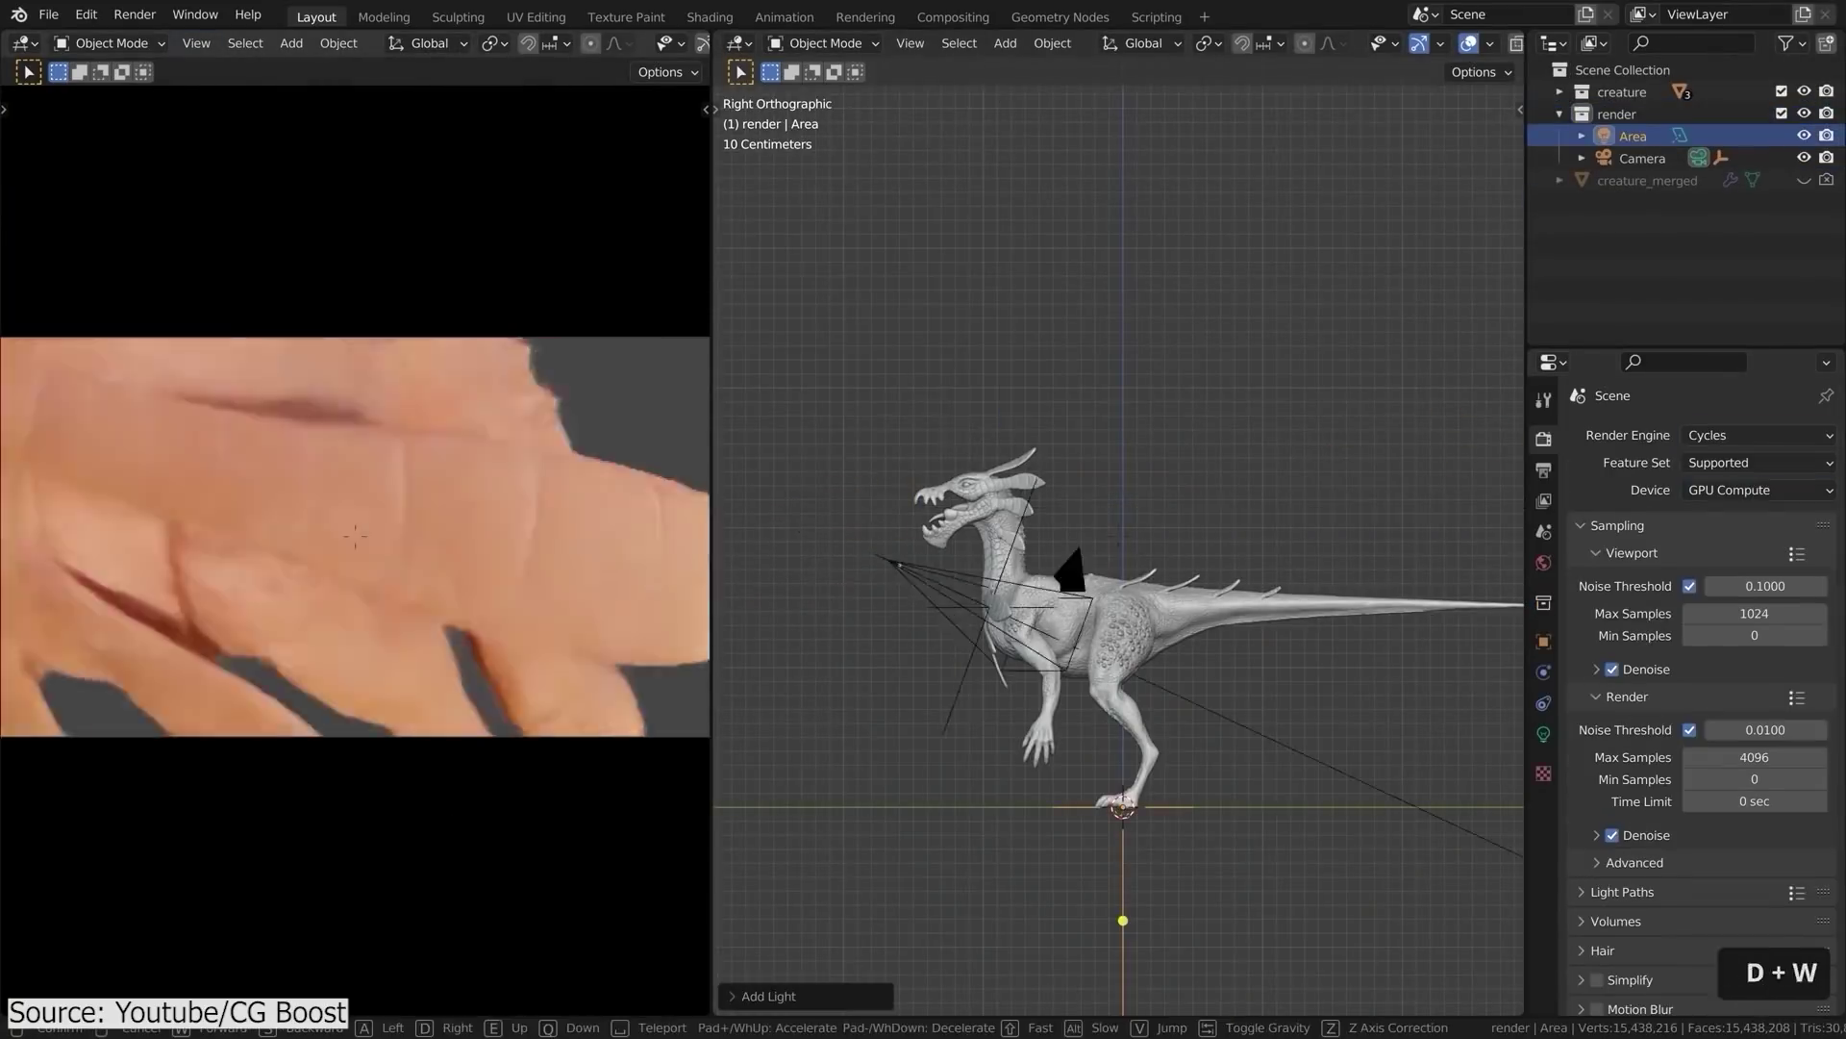
{"action": "key", "text": "r"}
{"action": "key", "text": "shift+d"}
{"action": "key", "text": "r"}
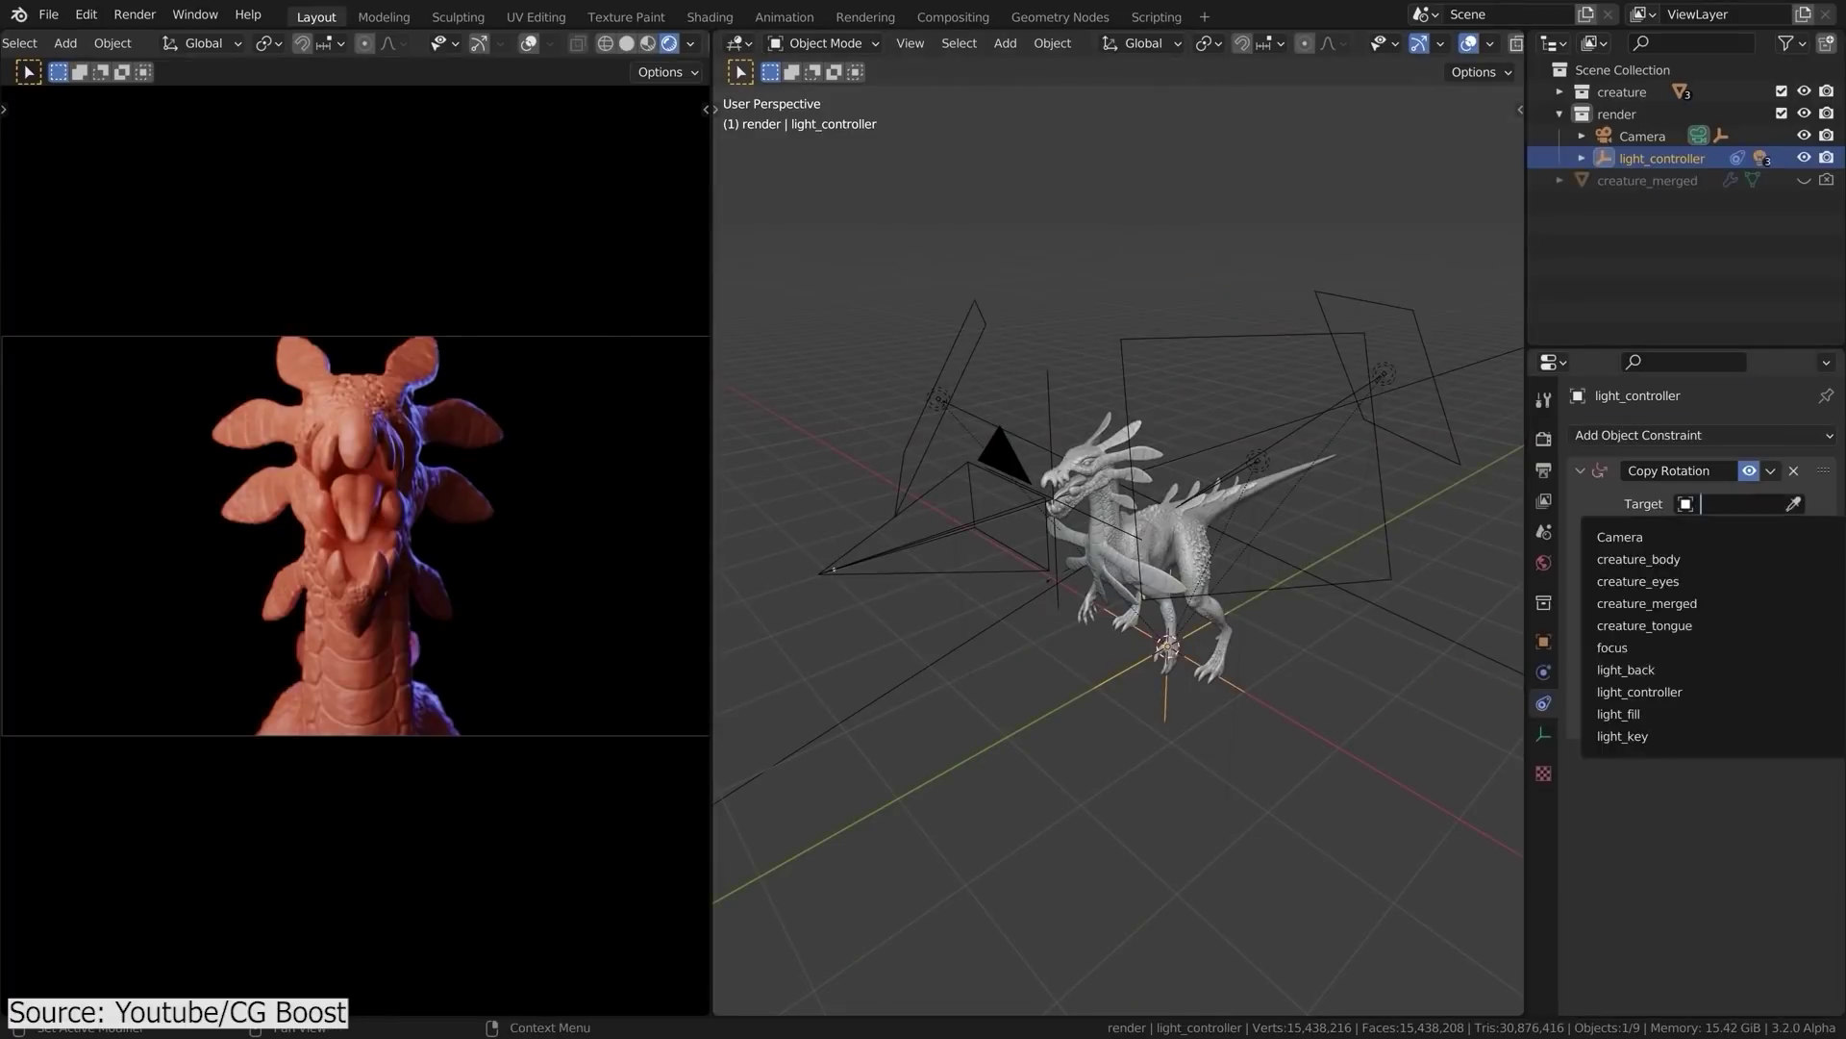
{"action": "key", "text": "r"}
{"action": "key", "text": "z"}
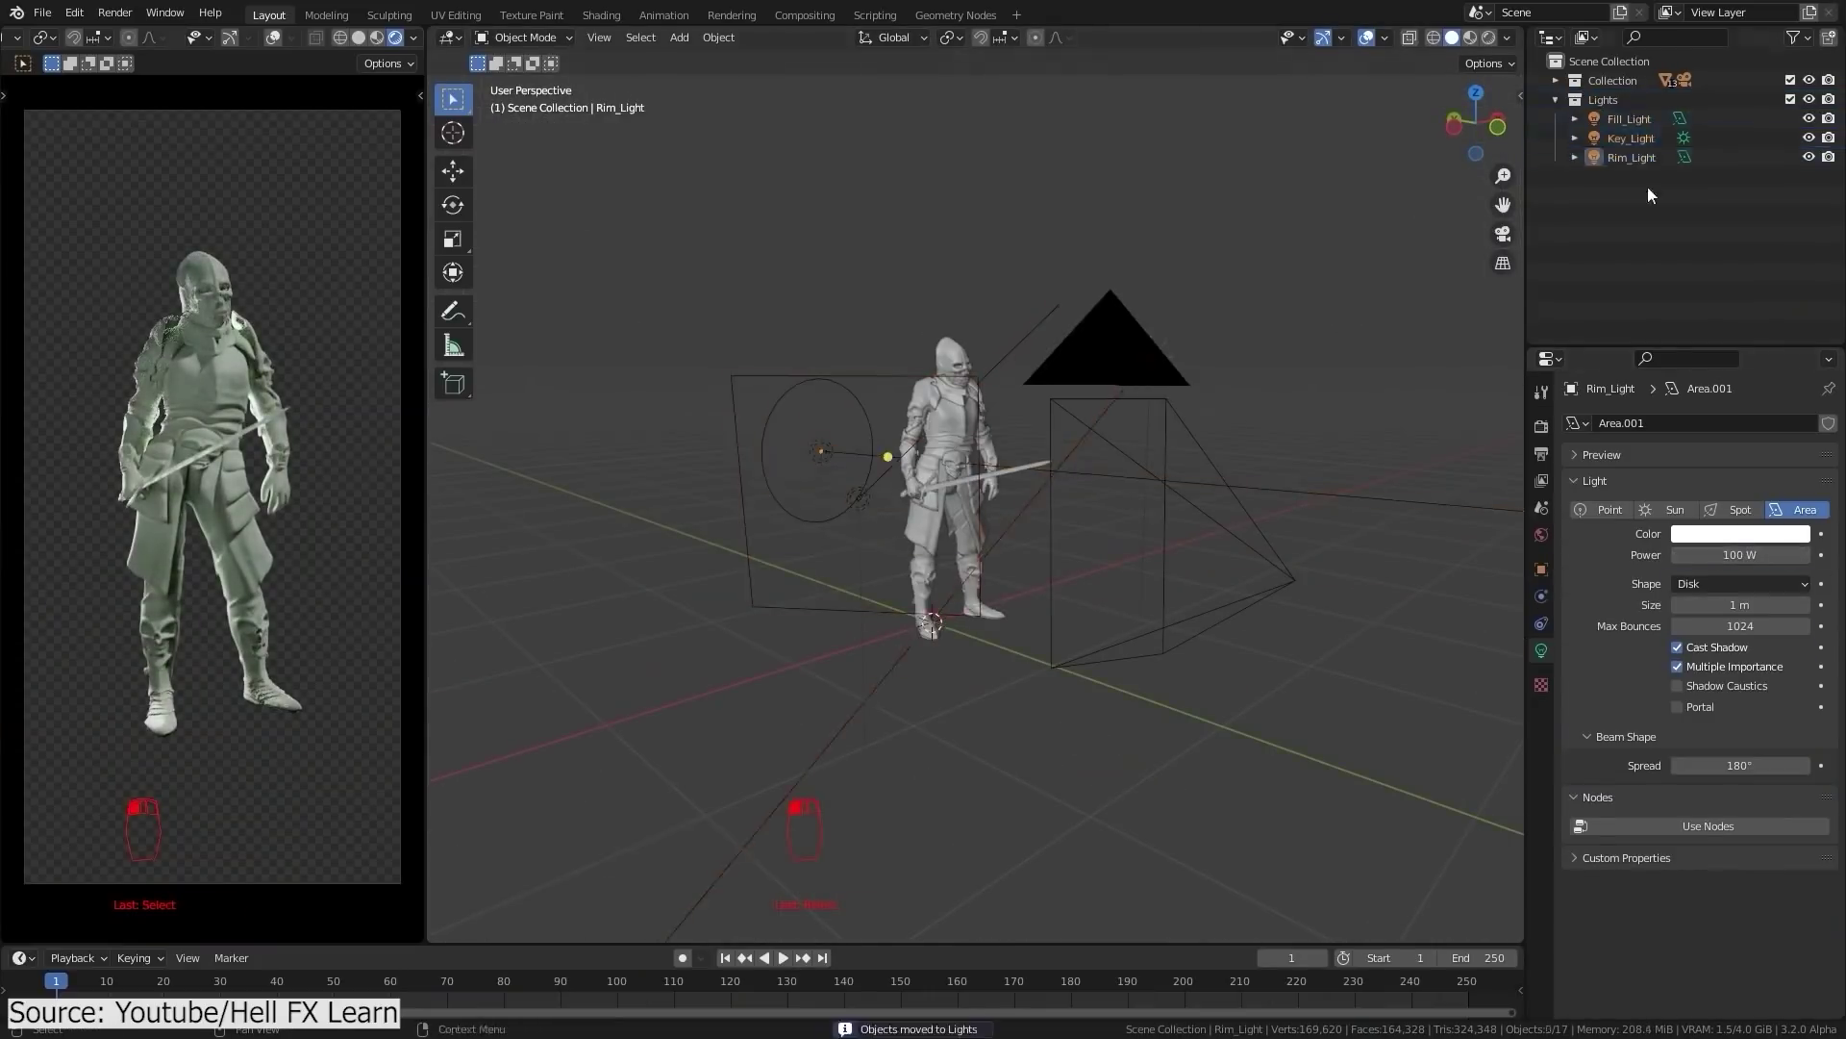
Show the View Layer passes and move the Viewer node to the right of the compositor tree
{"action": "left_click", "coordinate": [1541, 480]}
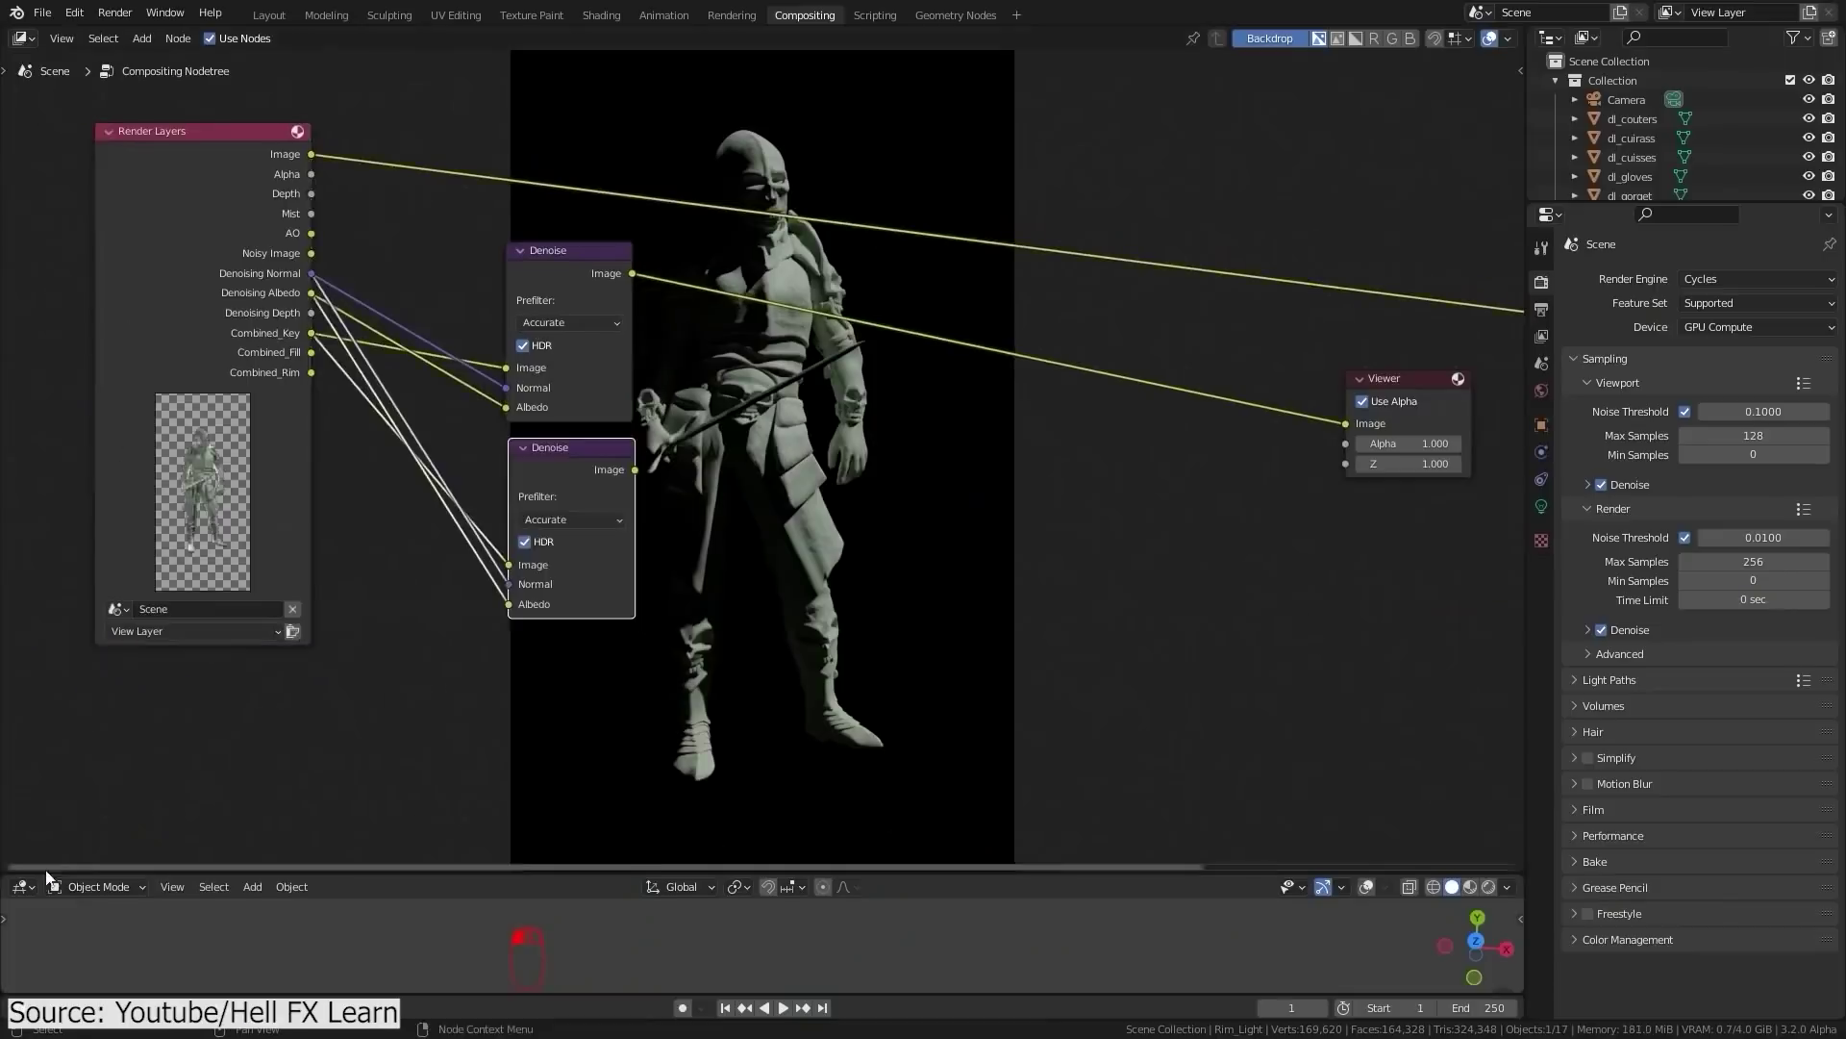
{"action": "left_click_drag", "start_coordinate": [1360, 394], "coordinate": [1392, 430]}
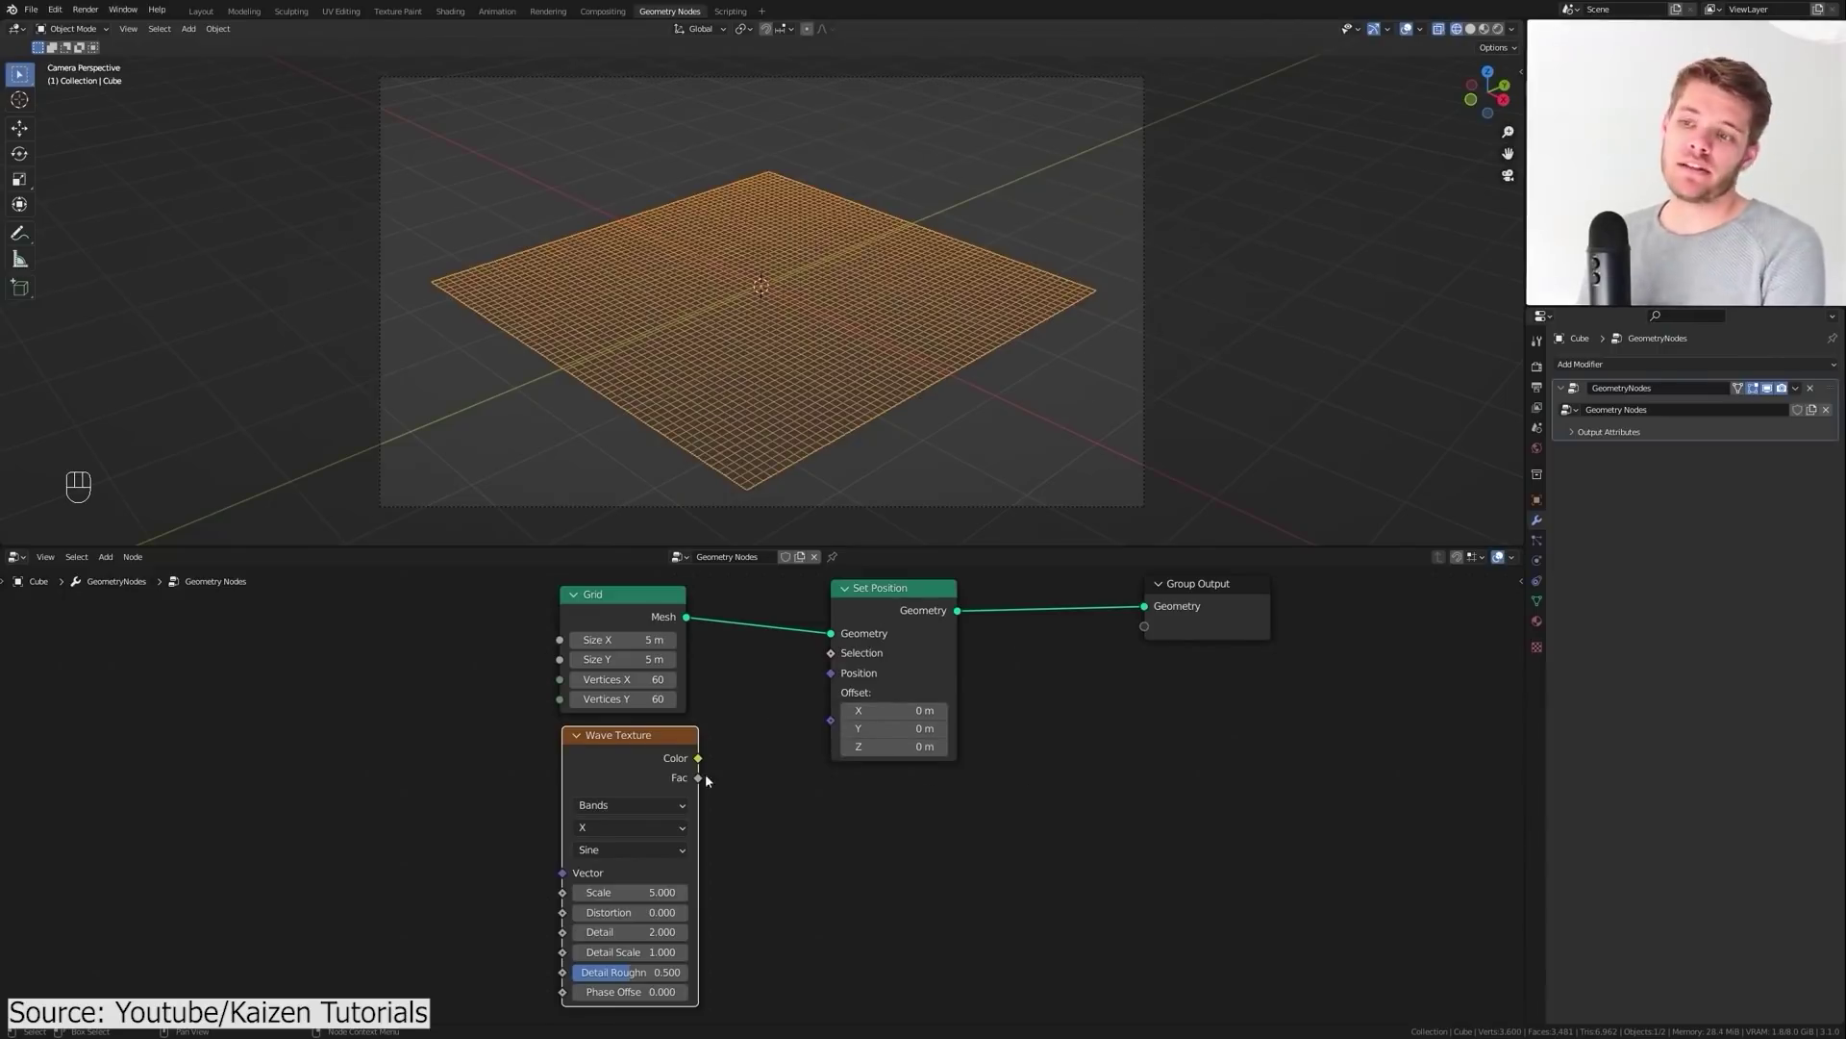
Inspect the wave mesh from the front and camera views in solid shading
{"action": "key", "text": "KP_1"}
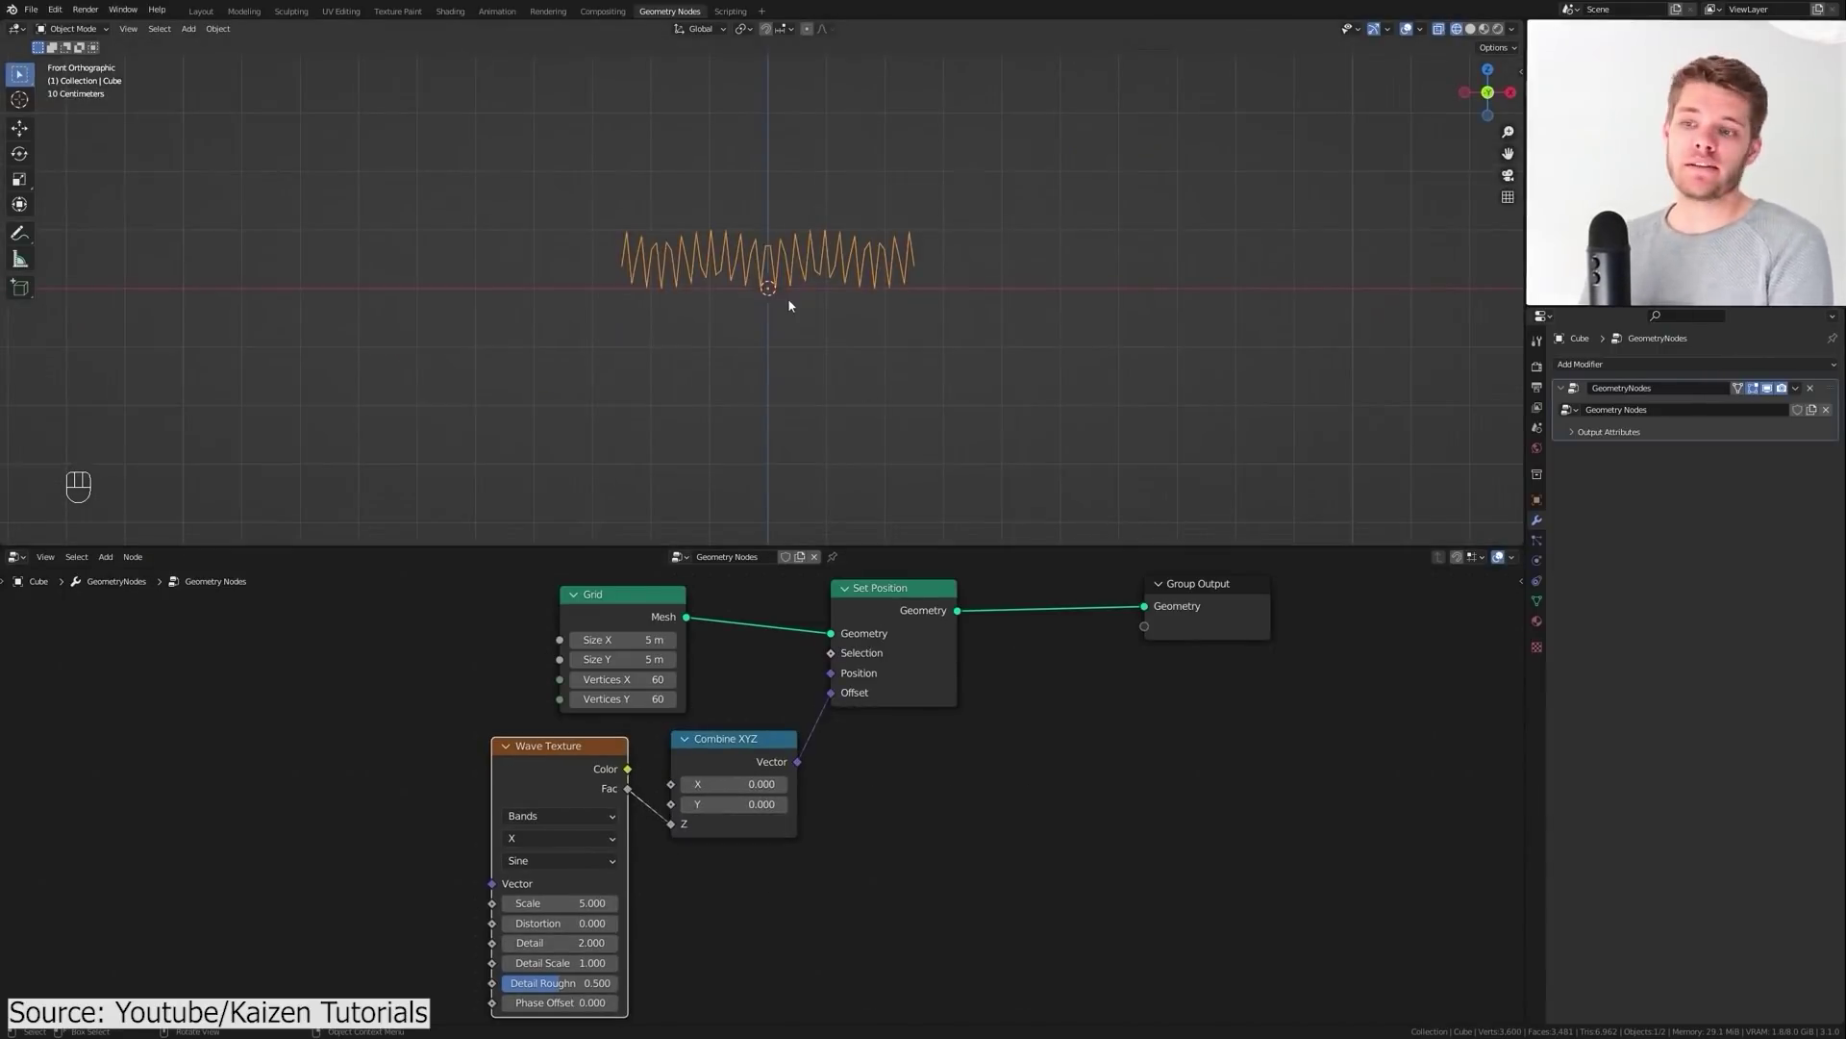
{"action": "key", "text": "KP_0"}
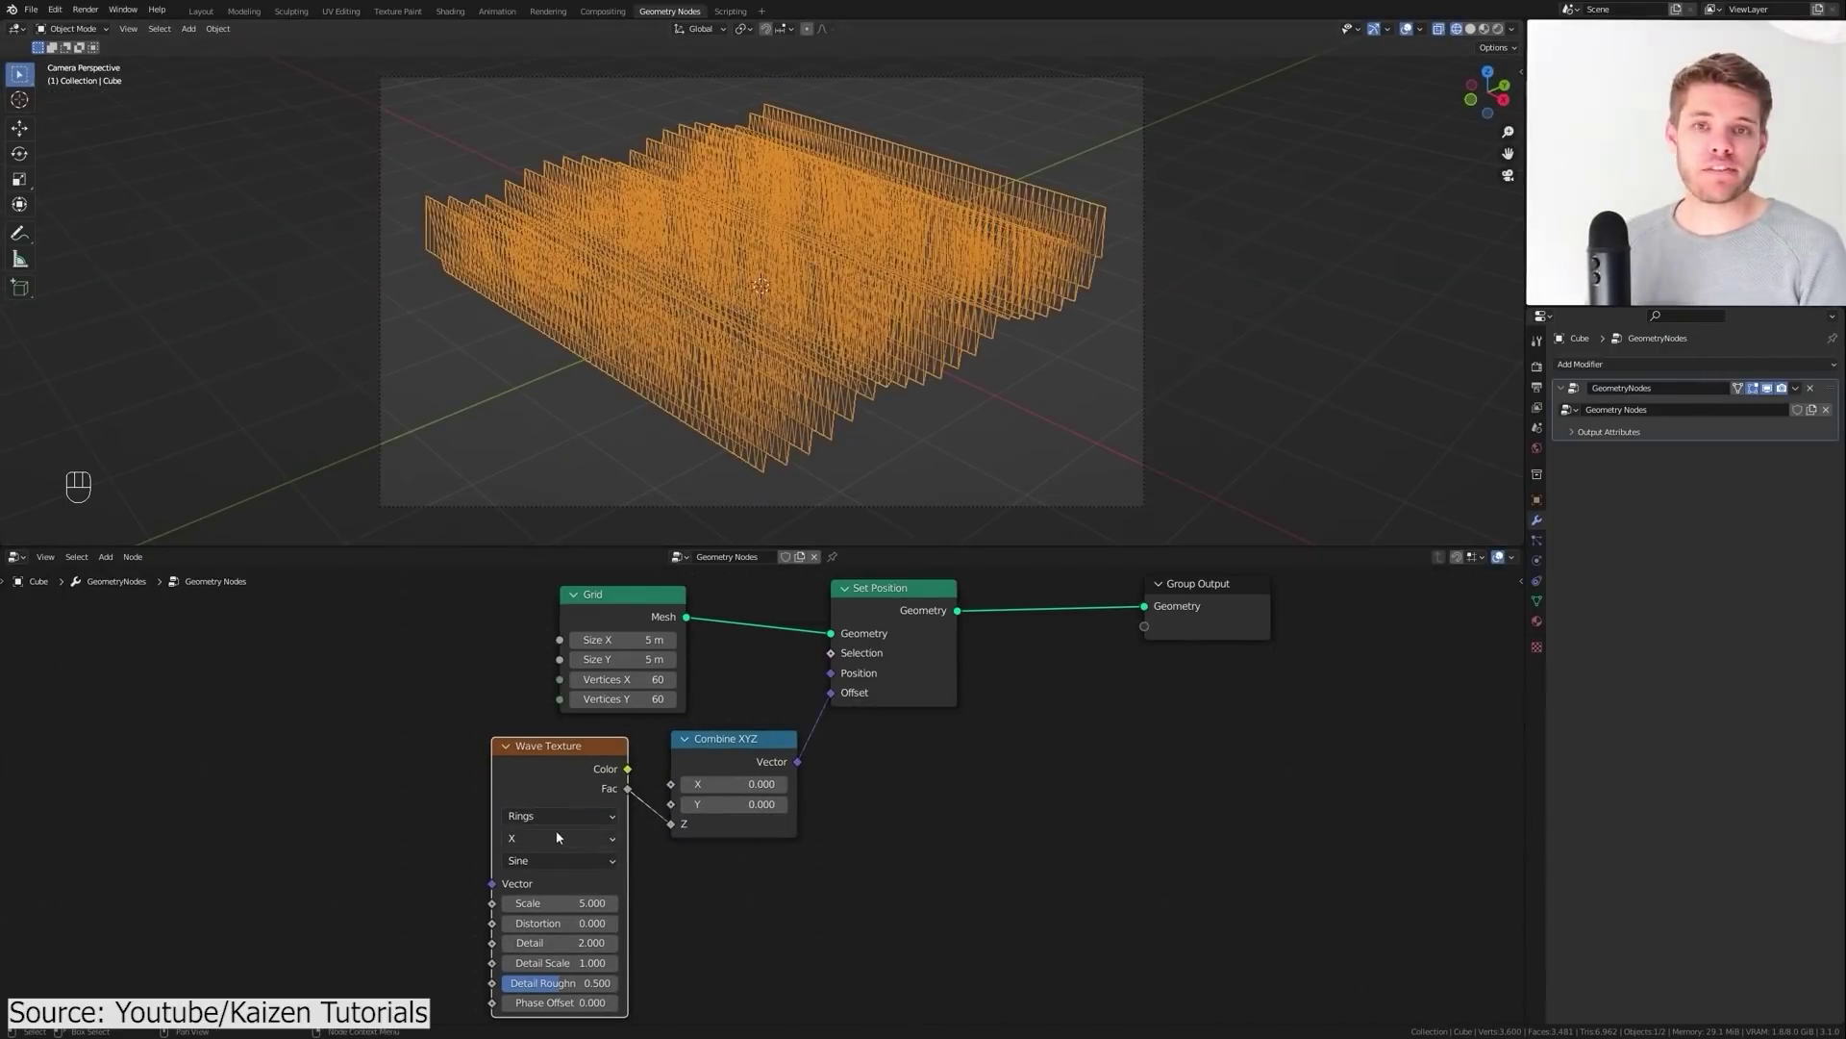
{"action": "middle_click_drag", "start_coordinate": [865, 289], "coordinate": [961, 276]}
{"action": "key", "text": "z"}
{"action": "key", "text": "ctrl+z"}
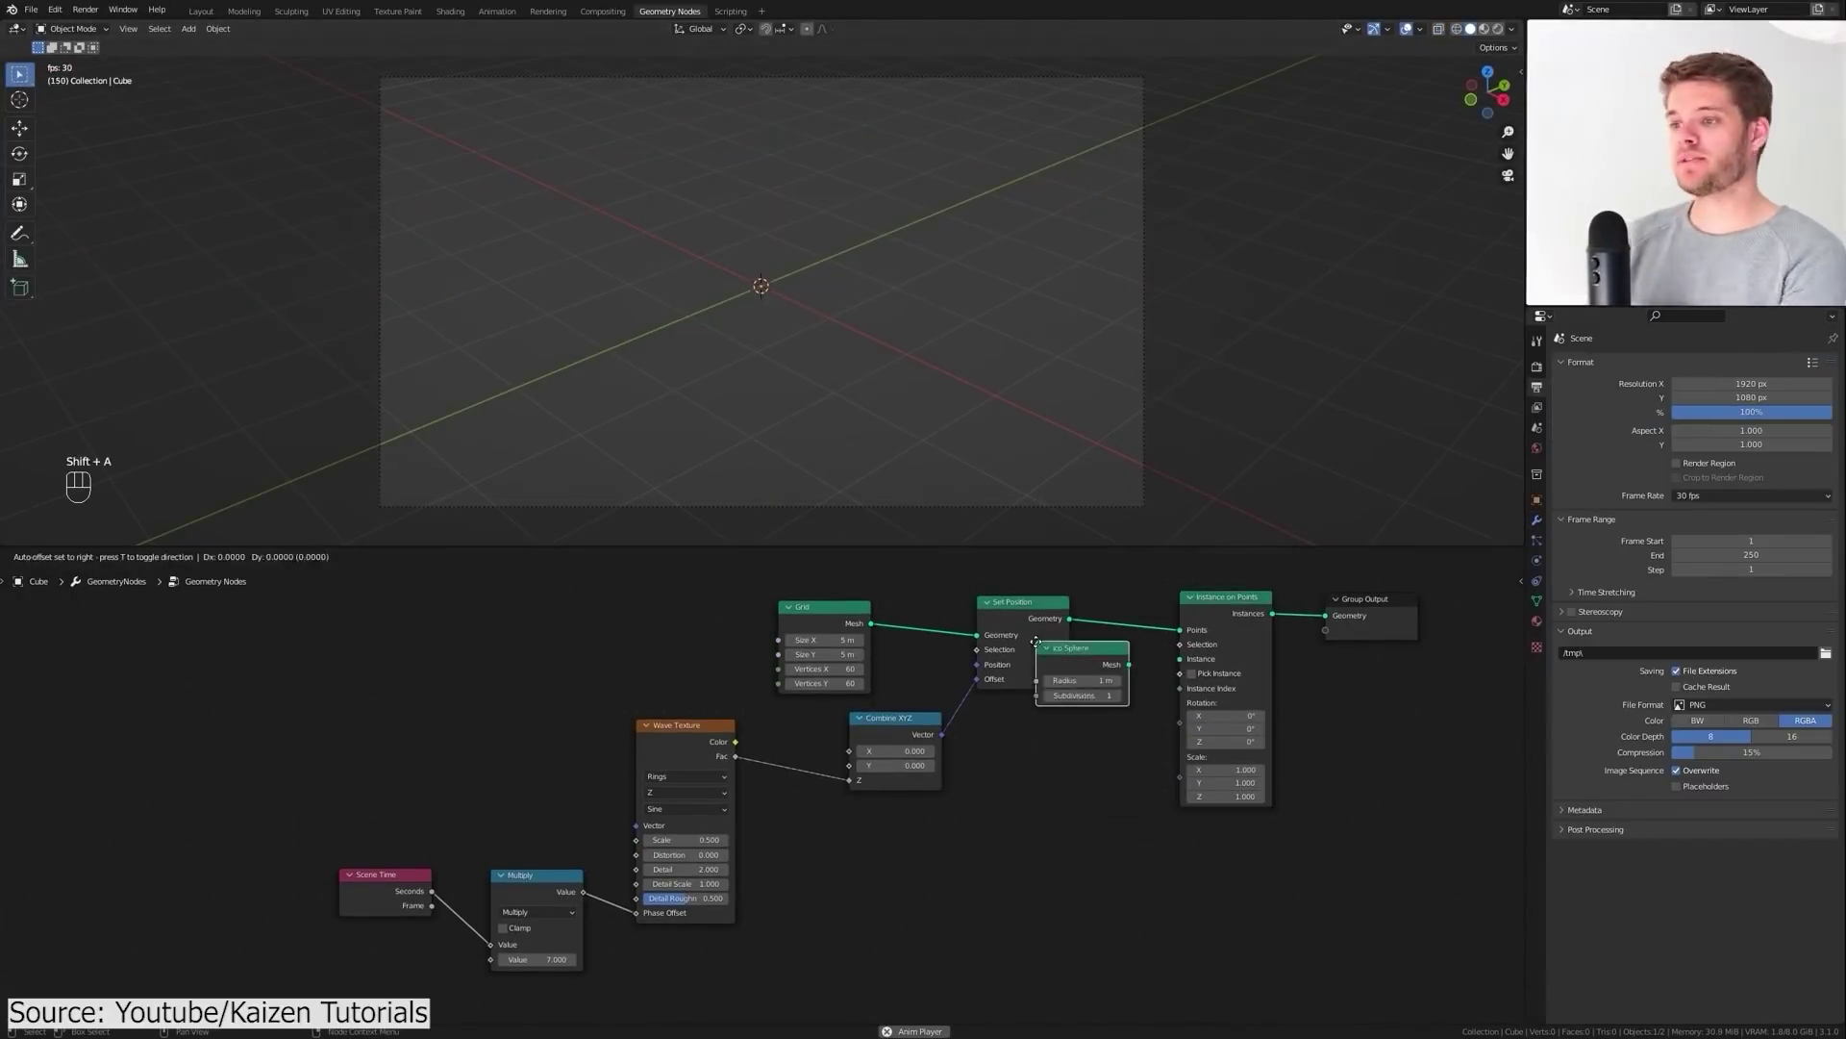
Add an Ico Sphere node for instancing, load a sound strip, and set a ColorRamp stop colour
{"action": "left_click", "coordinate": [1036, 641]}
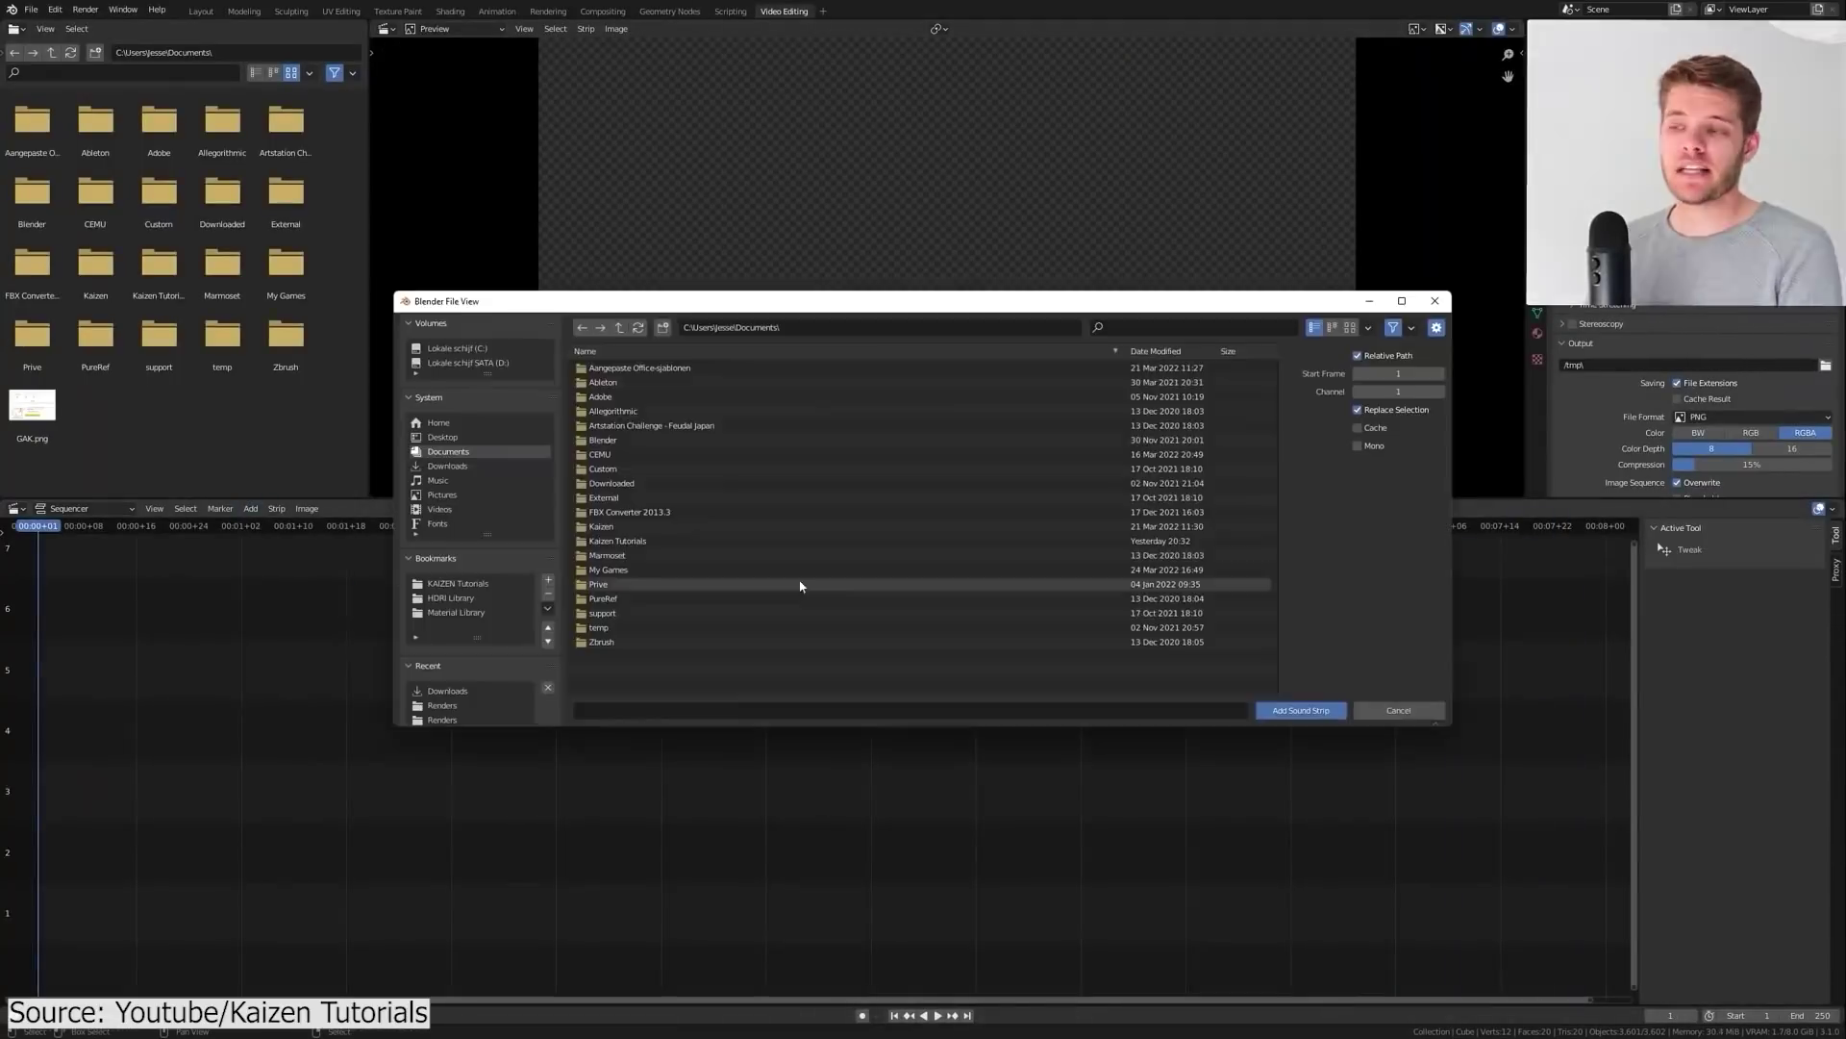
{"action": "double_click", "coordinate": [800, 581]}
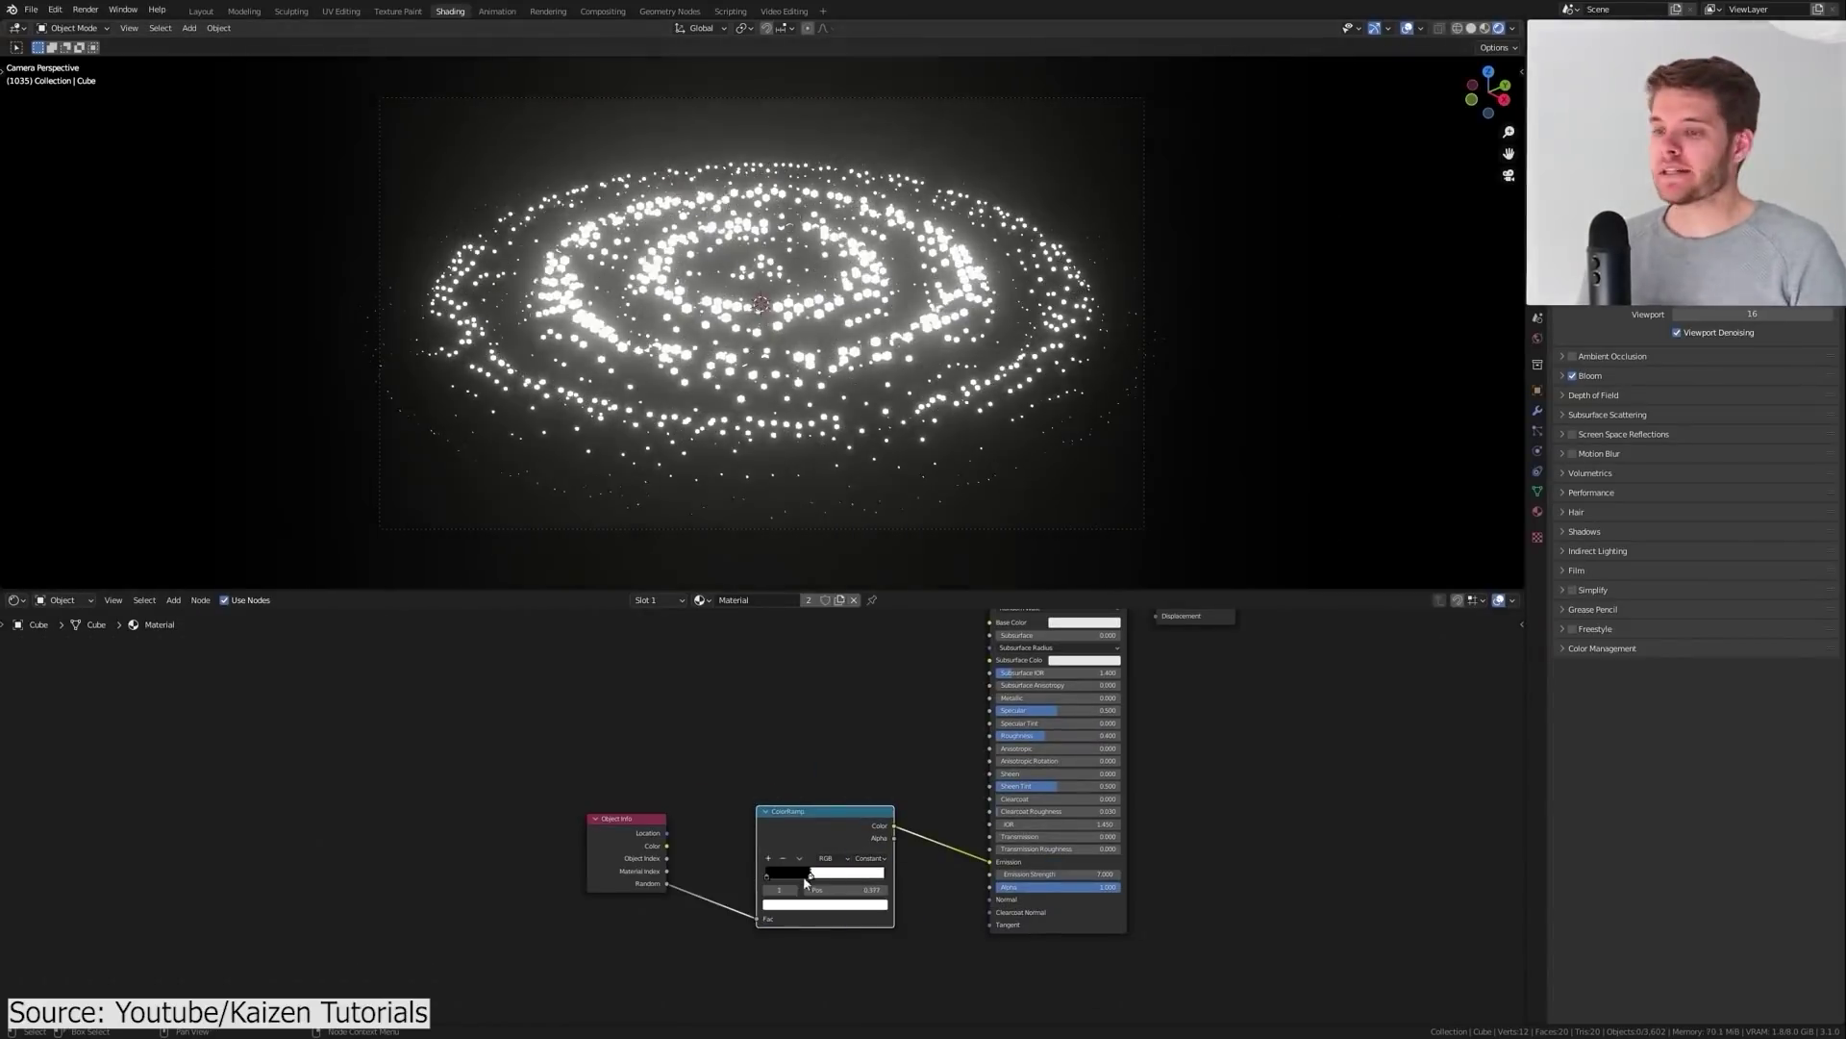
{"action": "left_click", "coordinate": [818, 904]}
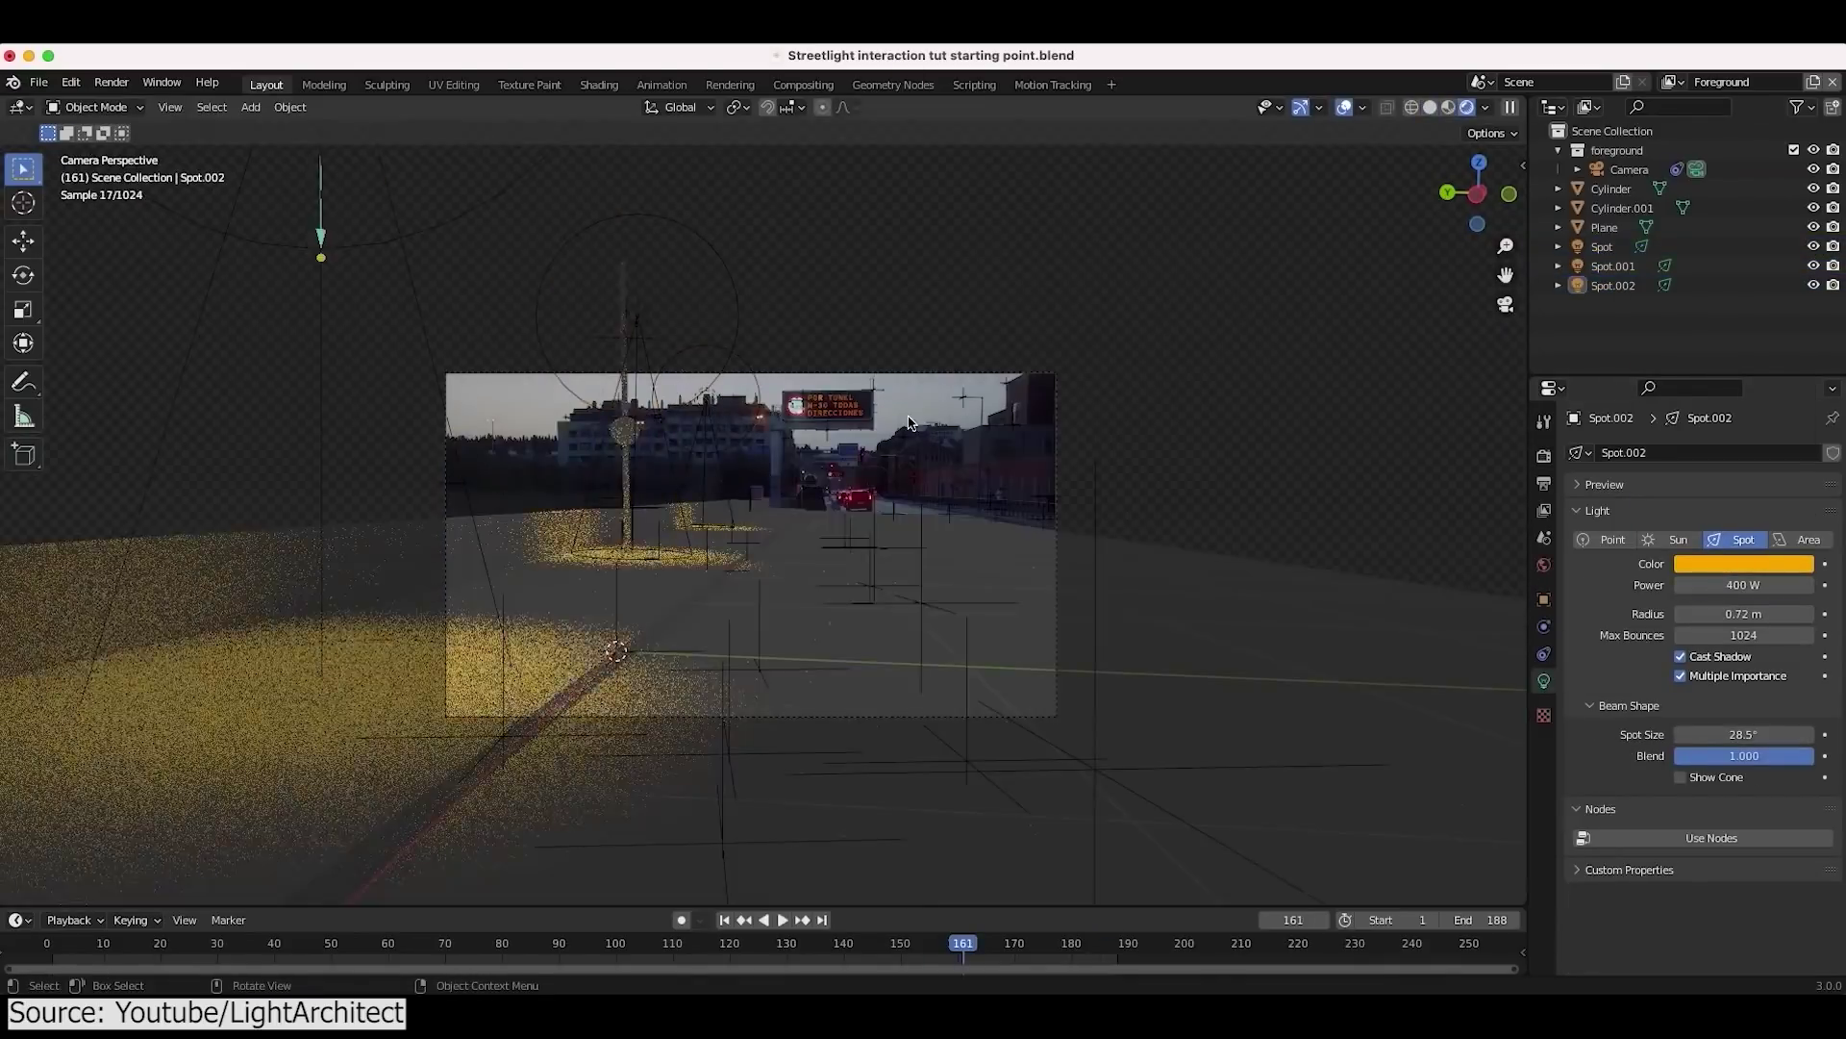
Scroll up to navigate the streetlight scene
{"action": "scroll", "coordinate": [662, 704], "scroll_direction": "up", "scroll_amount": 3}
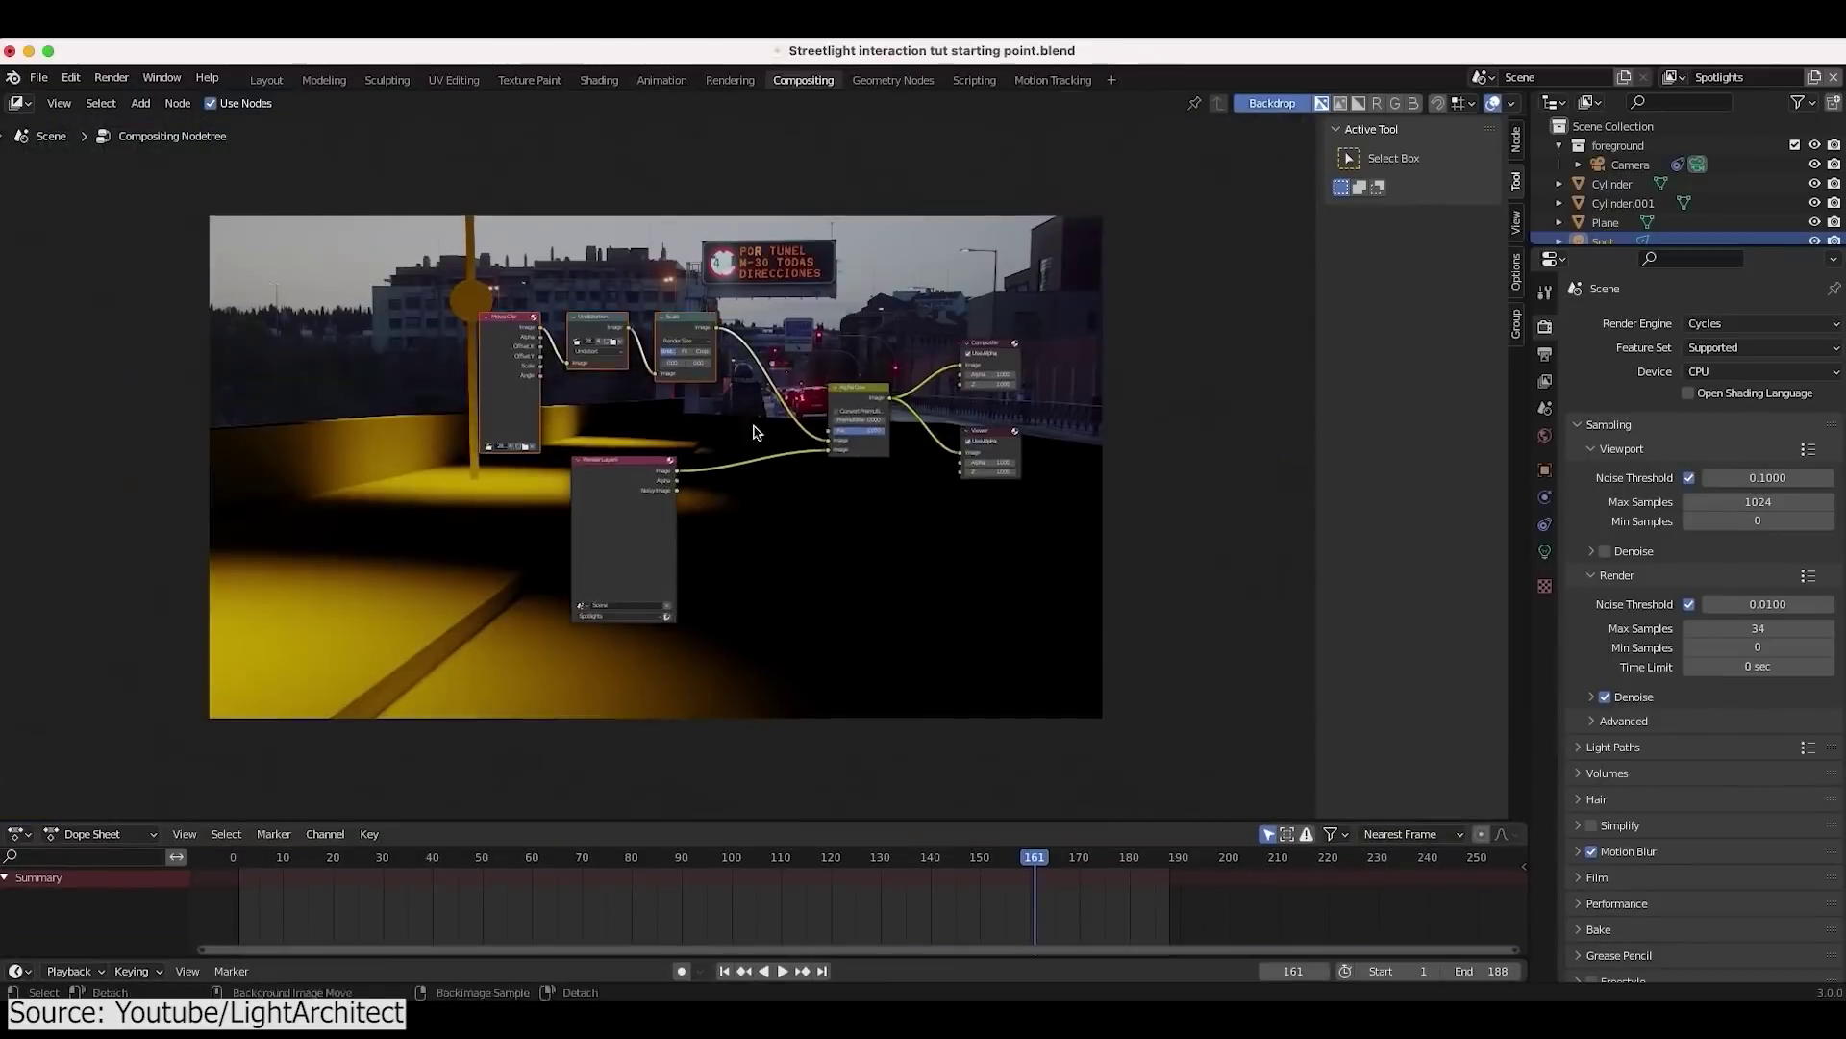
Add a Color Mix node to the compositor tree and set its blend mode to Overlay
{"action": "key", "text": "shift+a"}
{"action": "mouse_move", "coordinate": [692, 460]}
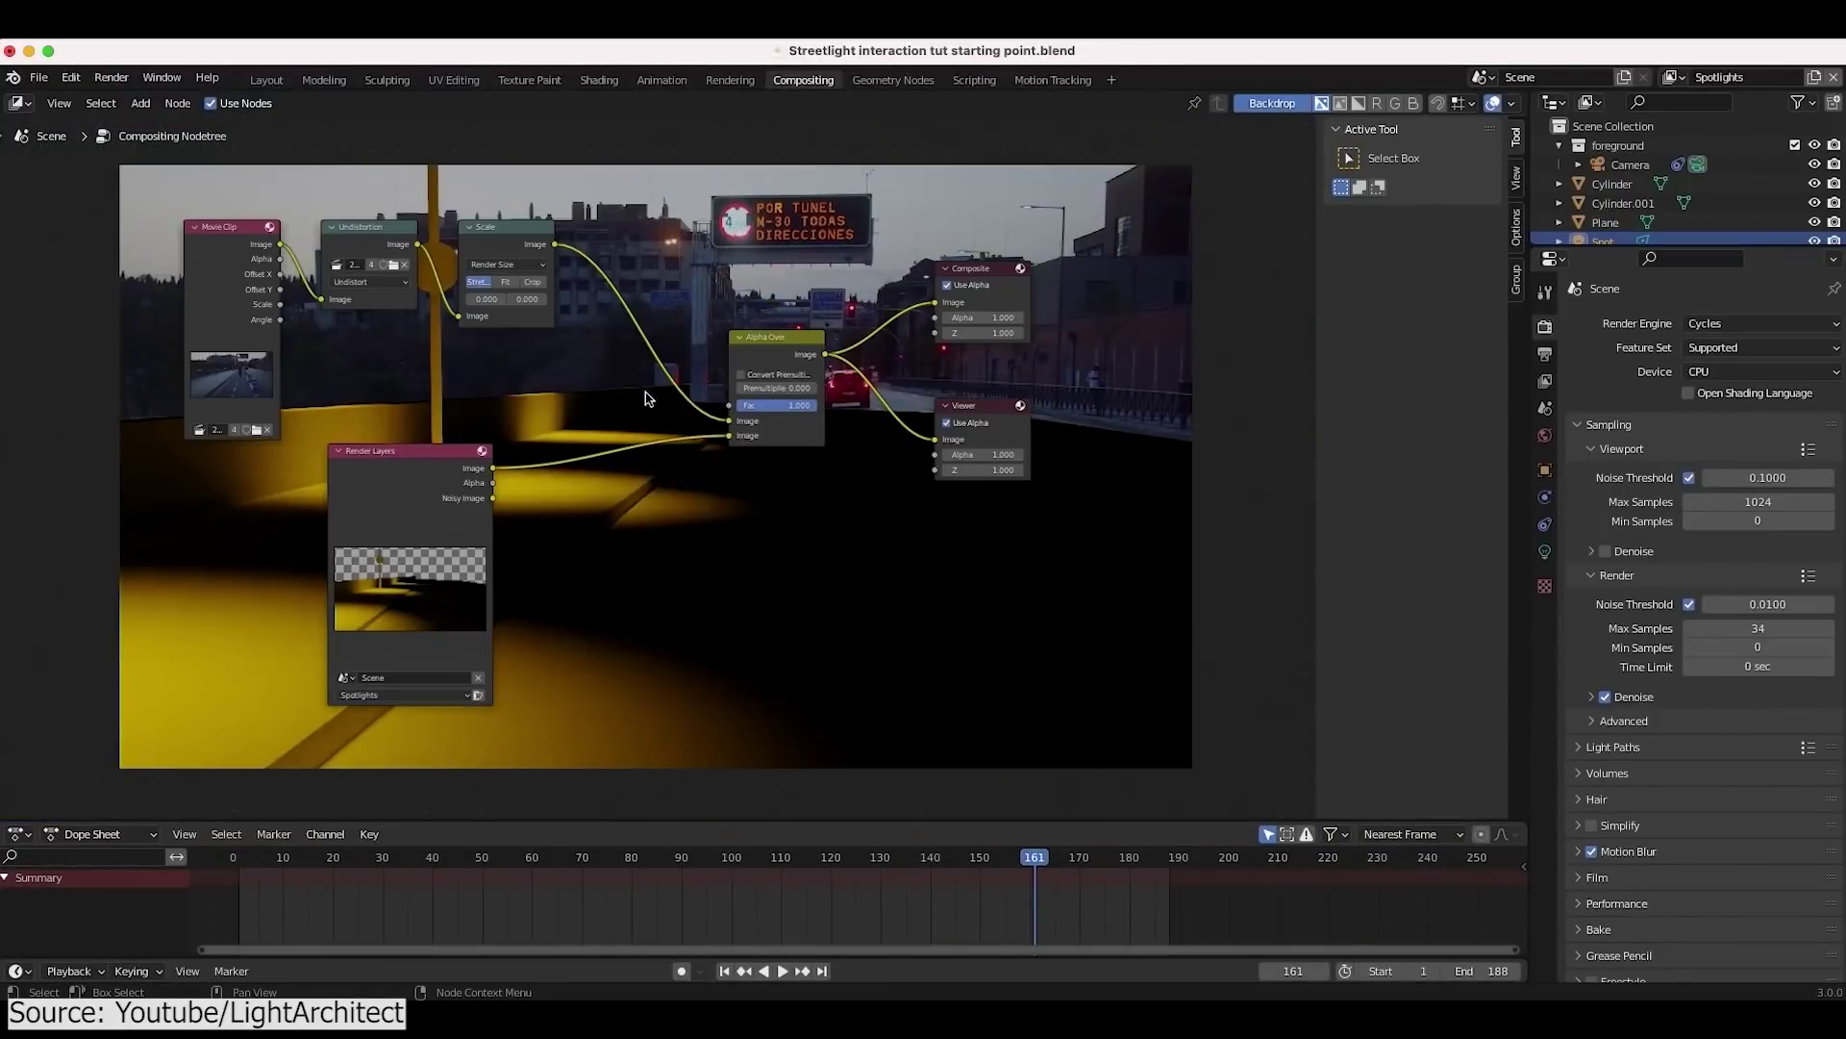
{"action": "key", "text": "shift+a"}
{"action": "mouse_move", "coordinate": [500, 394]}
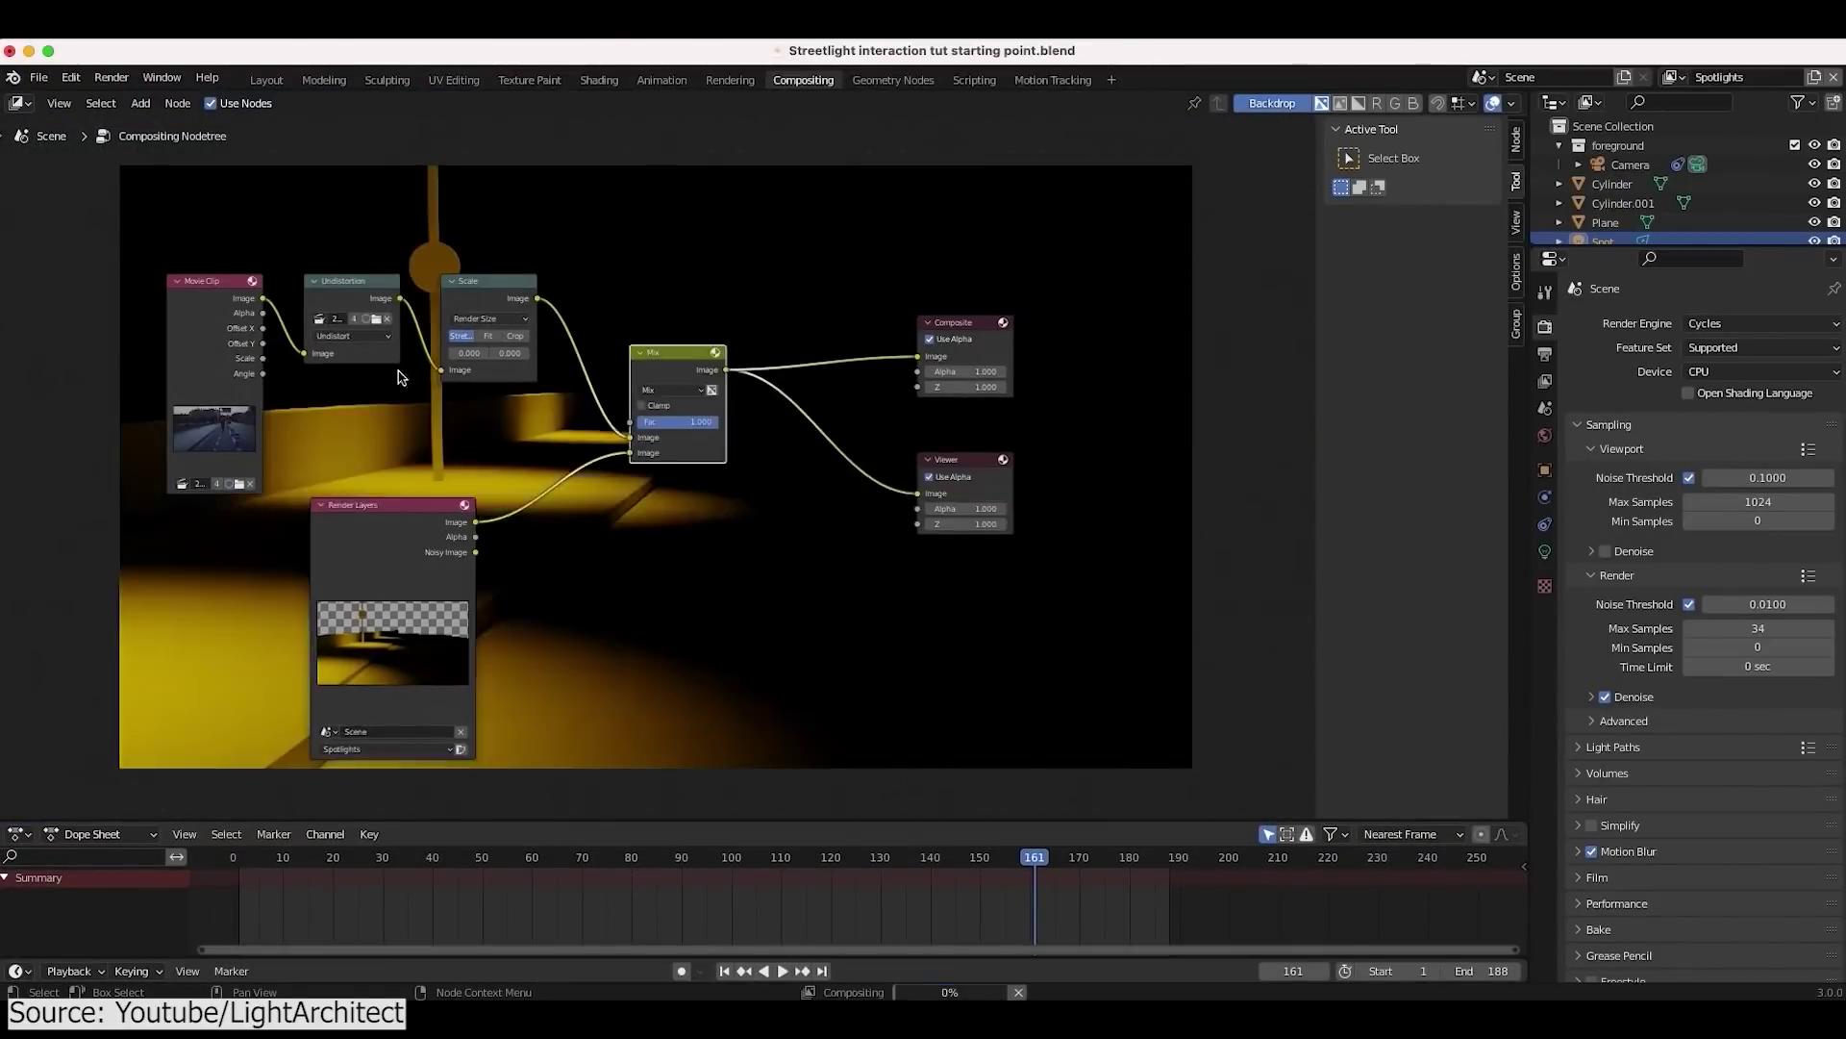
{"action": "left_click", "coordinate": [673, 389]}
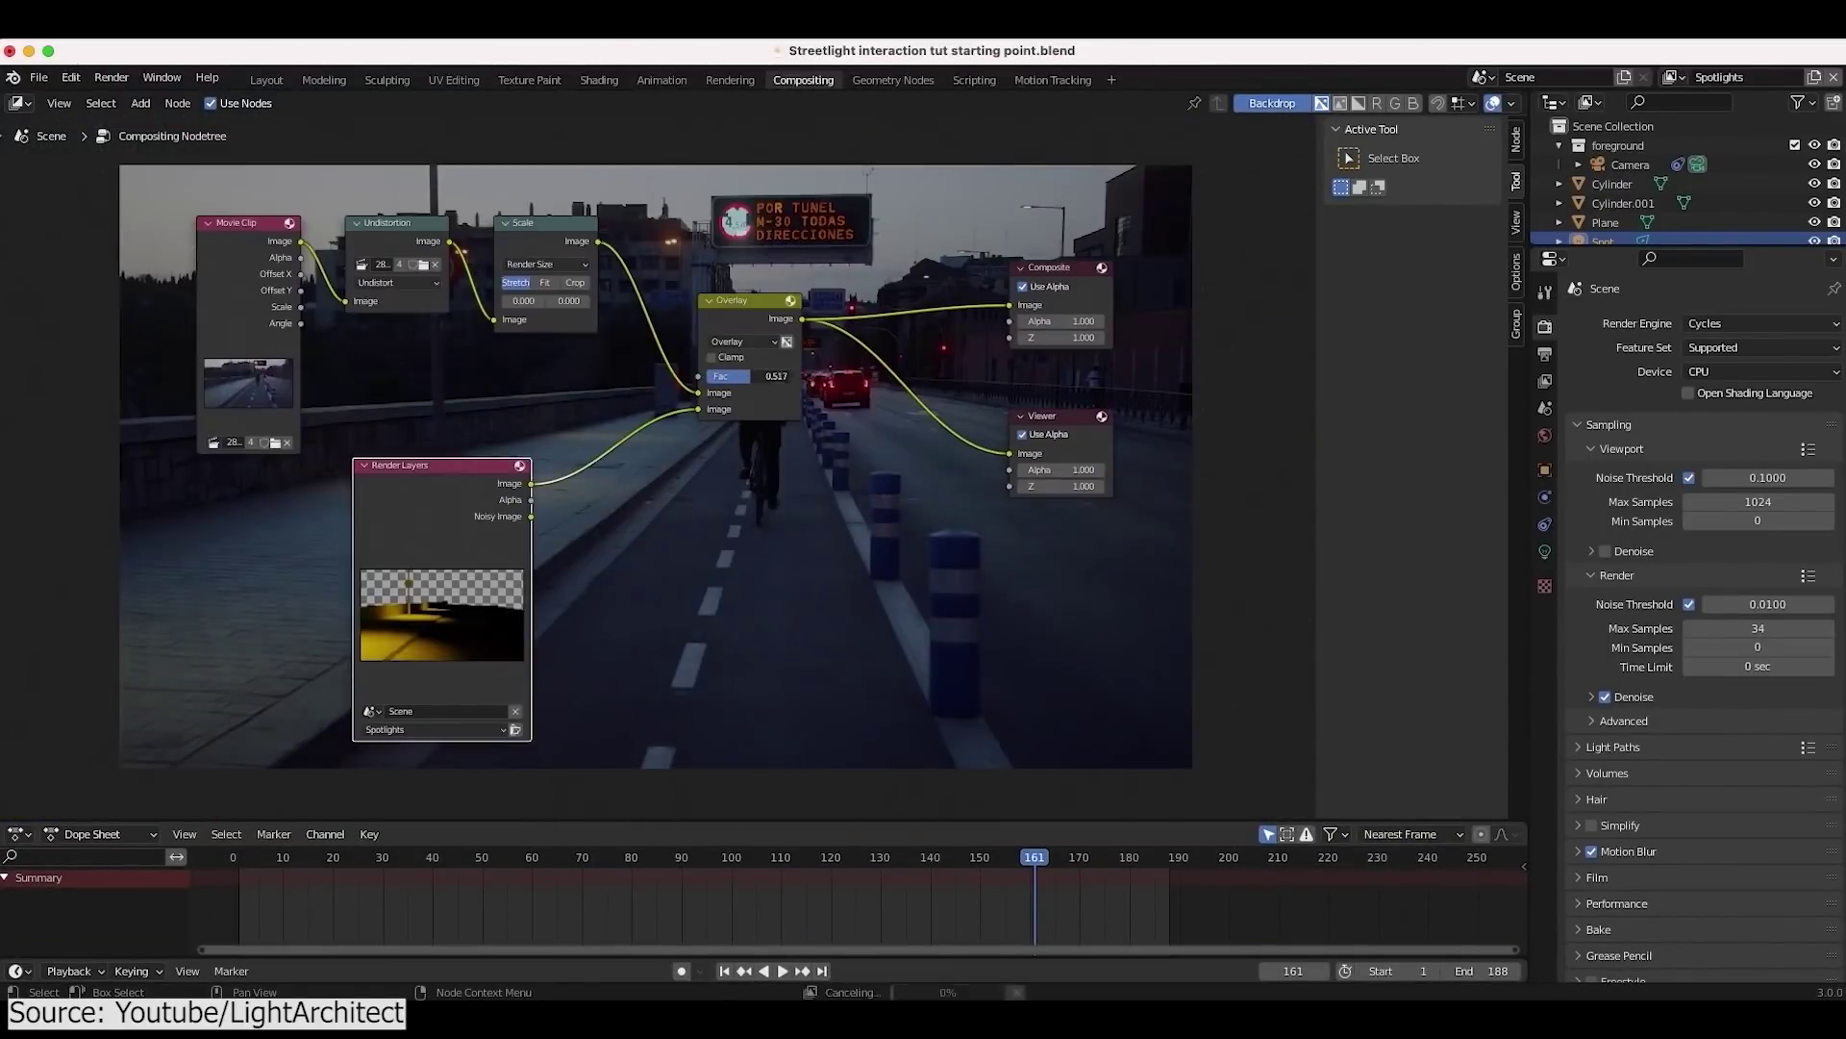